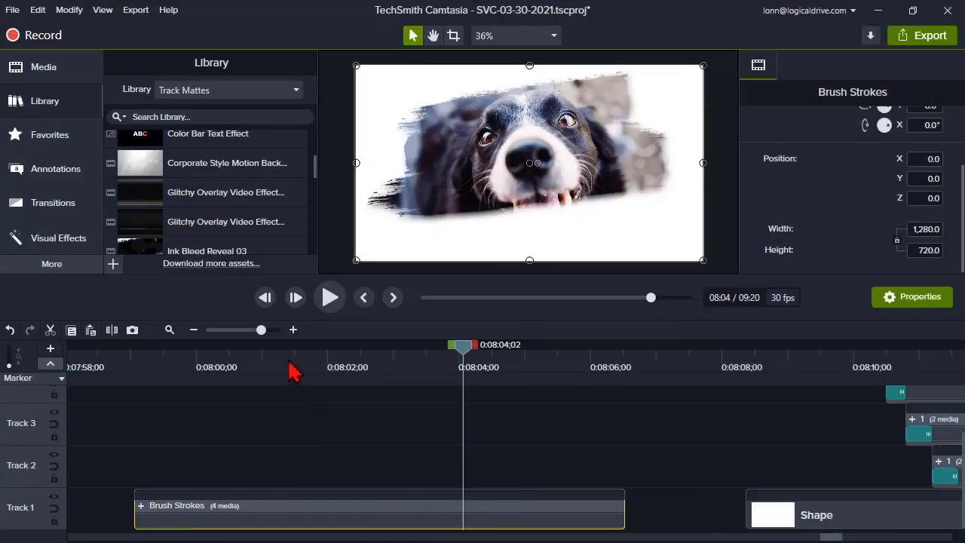
# - Zoom the timeline out, park the playhead at 03:27 on the aerial beach clip, and enlarge the preview
pyautogui.click(291, 367)
pyautogui.click(240, 330)
pyautogui.moveTo(239, 330); pyautogui.dragTo(234, 329)
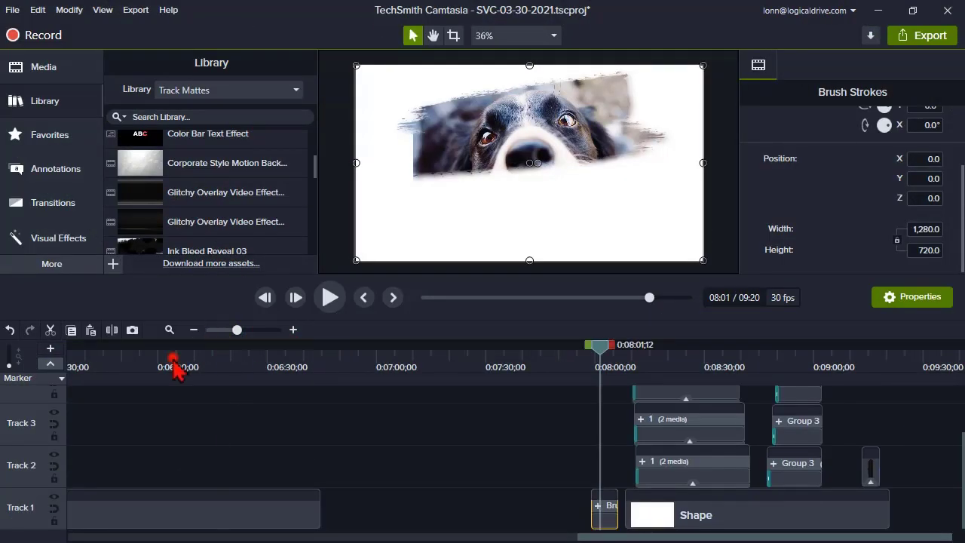
pyautogui.moveTo(173, 365); pyautogui.dragTo(186, 476)
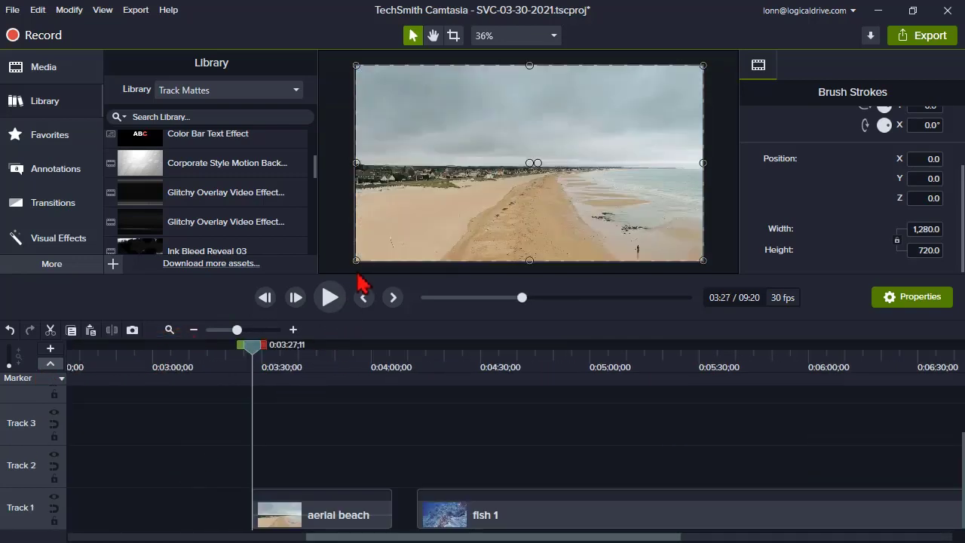
pyautogui.moveTo(359, 276); pyautogui.dragTo(355, 318)
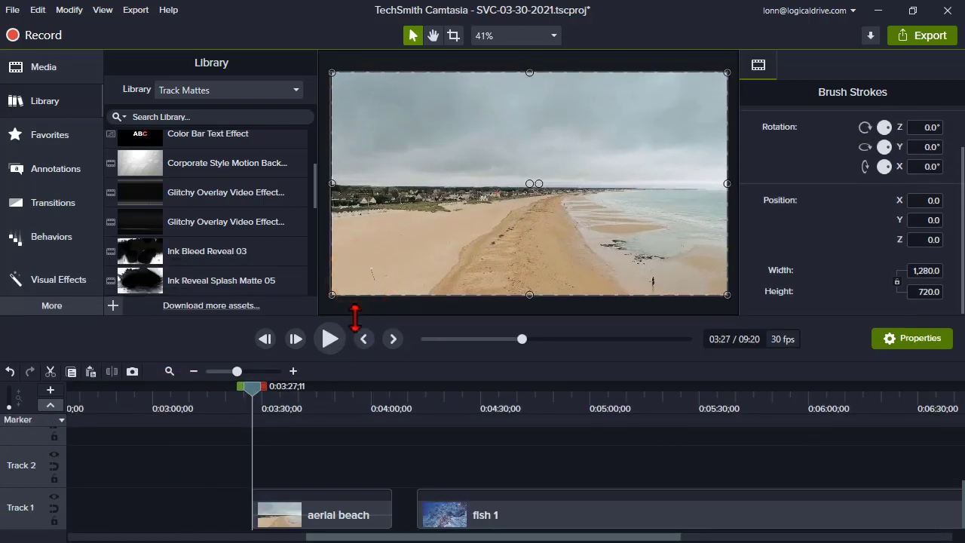
# - Play the aerial beach clip from 03:27, stop at 03:30, and select it on Track 1
pyautogui.click(316, 405)
pyautogui.click(254, 405)
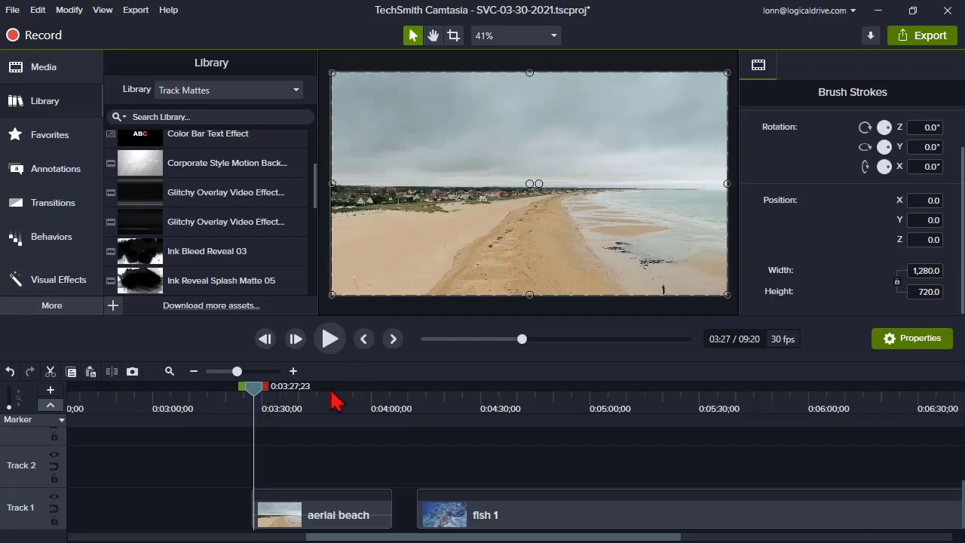
pyautogui.click(336, 350)
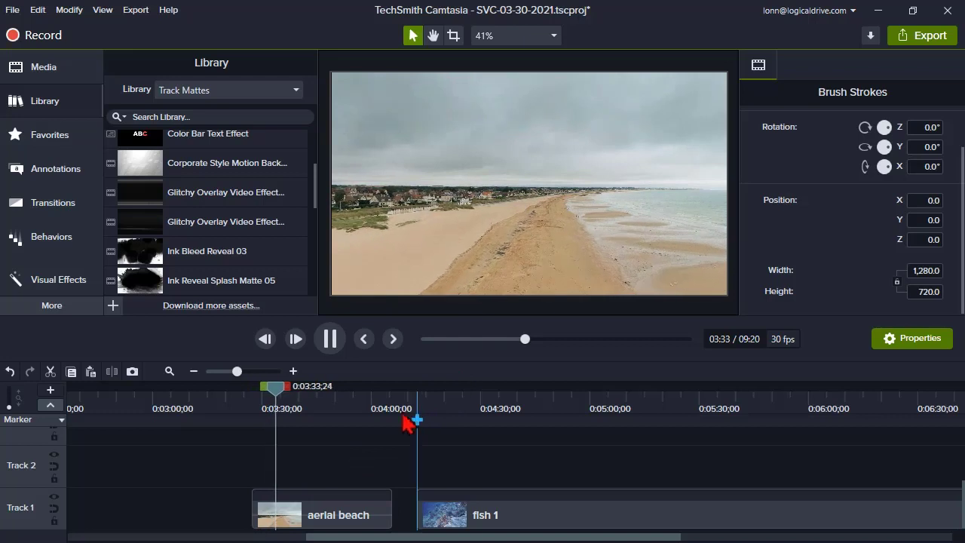
pyautogui.moveTo(272, 409); pyautogui.dragTo(264, 407)
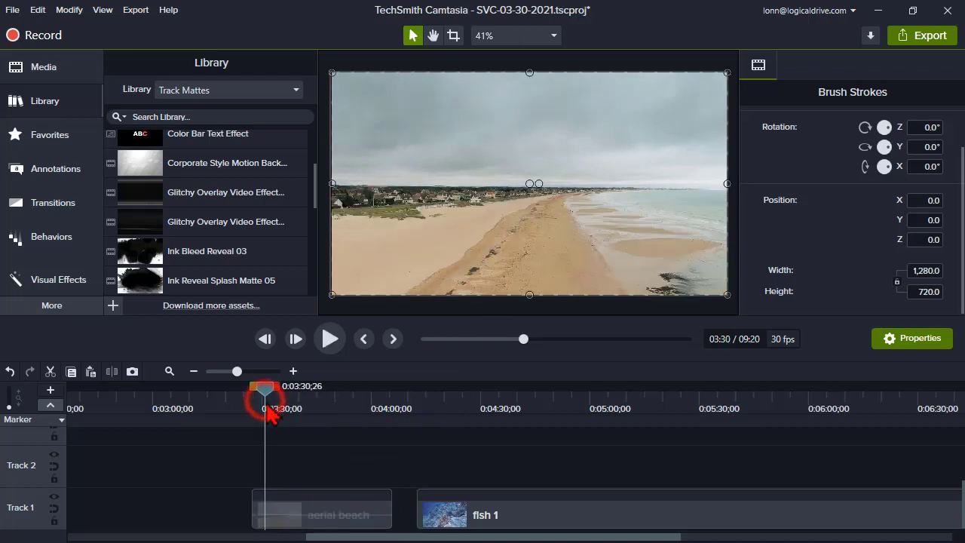
pyautogui.click(300, 519)
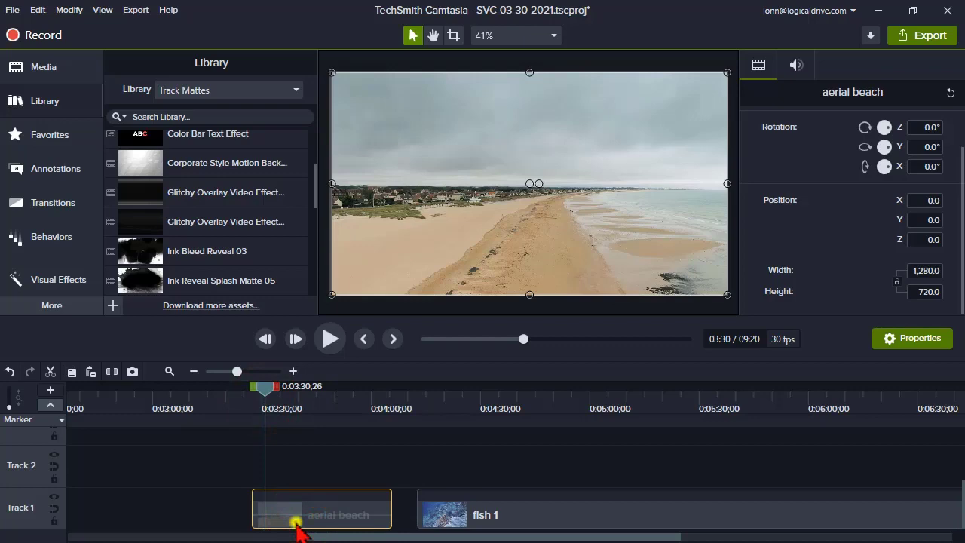
# - Copy the aerial beach clip, paste it onto Track 2, and shift the copy slightly earlier
pyautogui.rightClick(295, 522)
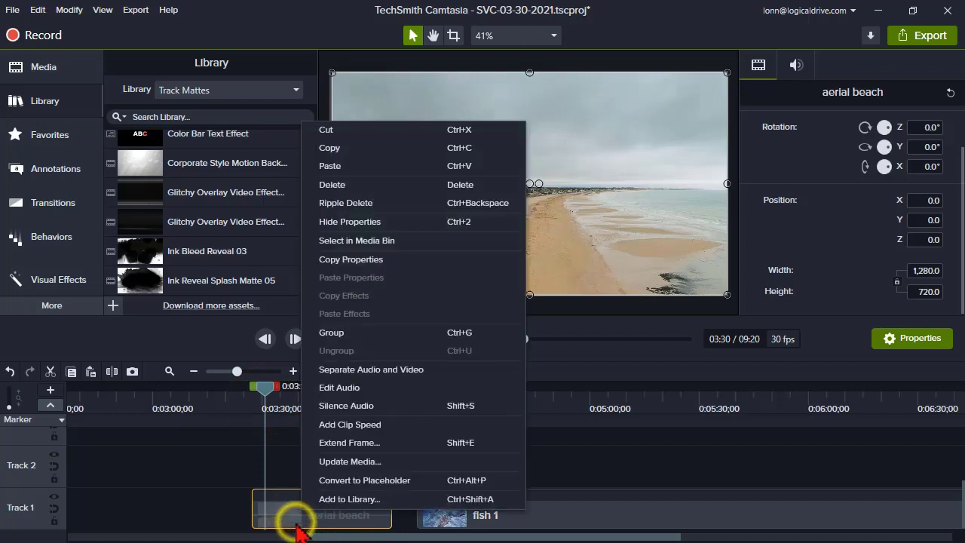
pyautogui.click(356, 150)
pyautogui.rightClick(295, 462)
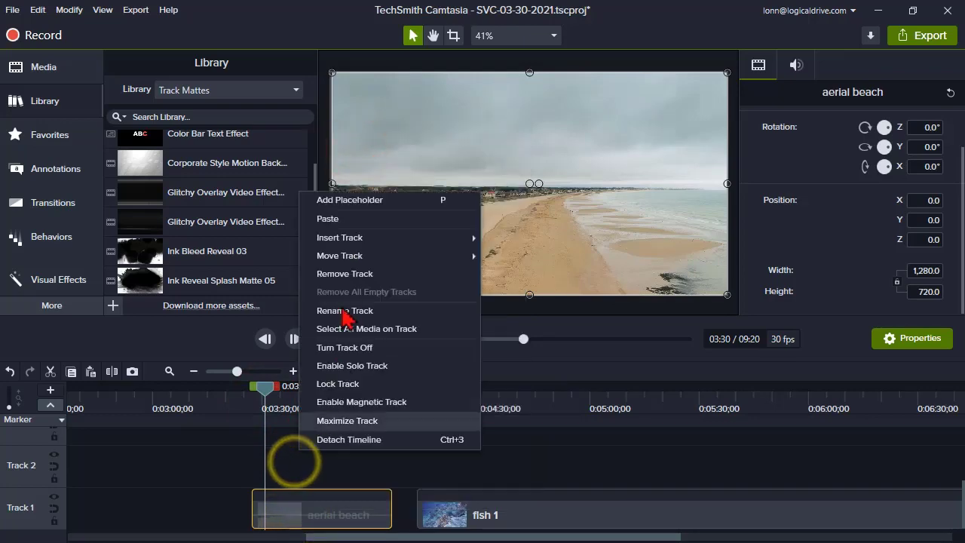
pyautogui.click(344, 218)
pyautogui.click(308, 474)
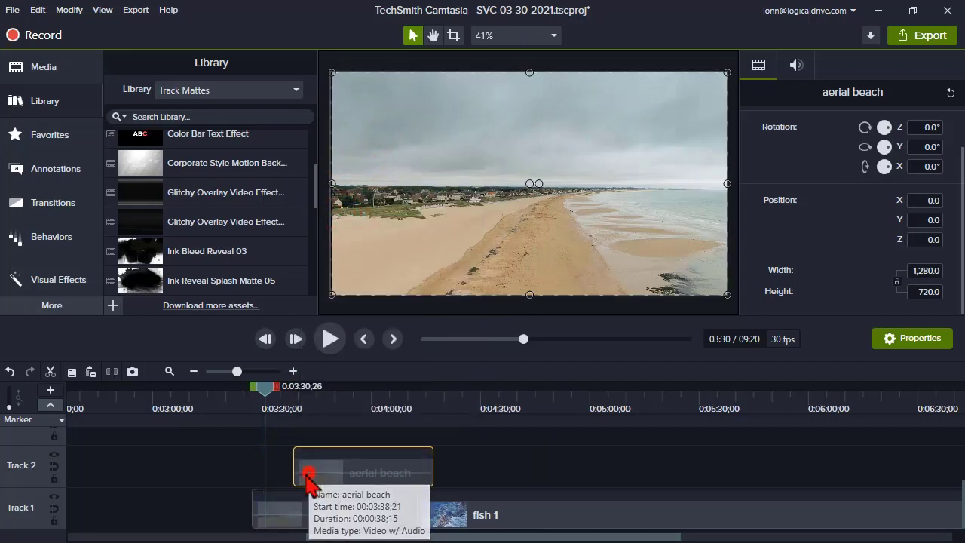
pyautogui.moveTo(307, 473); pyautogui.dragTo(296, 473)
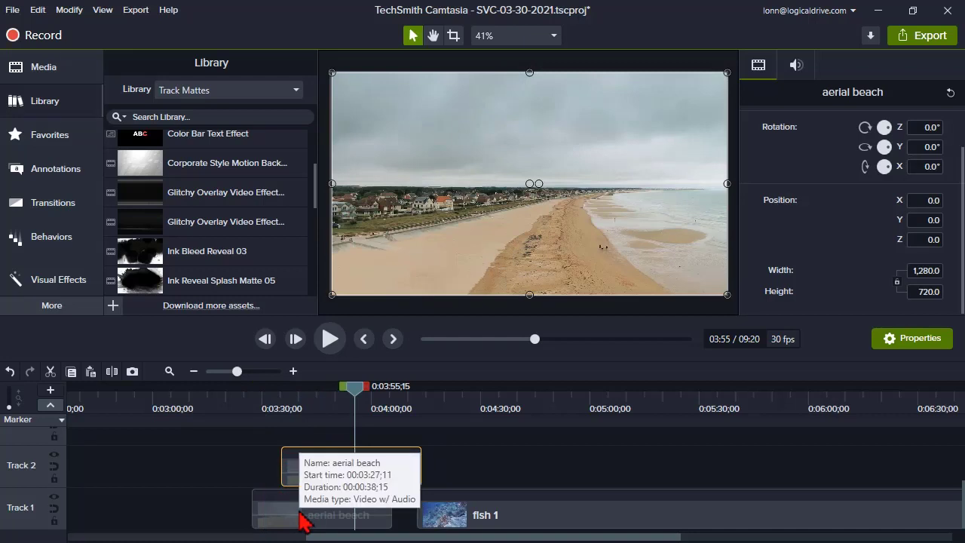
# - Open the canvas clip's context menu, then dismiss it and move the playhead to 03:46
pyautogui.rightClick(451, 218)
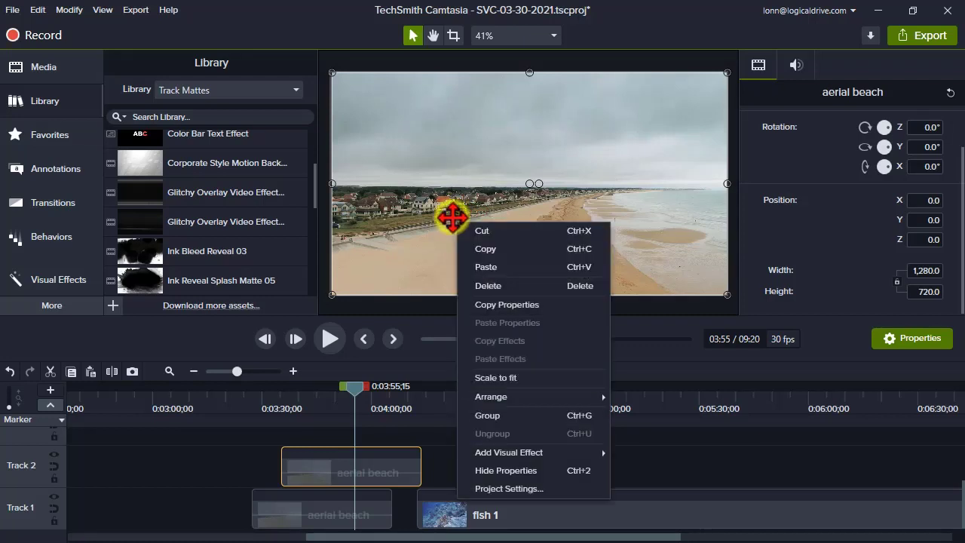
pyautogui.moveTo(573, 455)
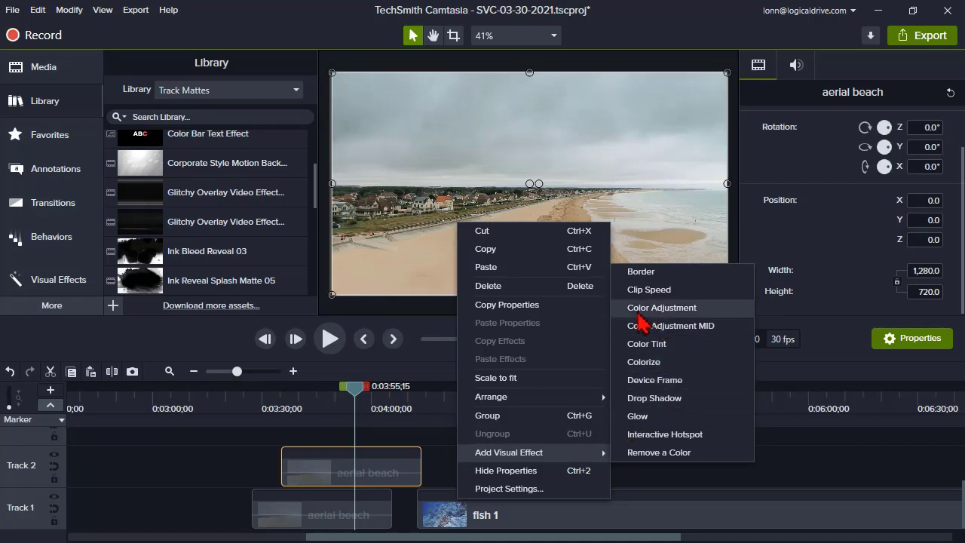
pyautogui.click(322, 402)
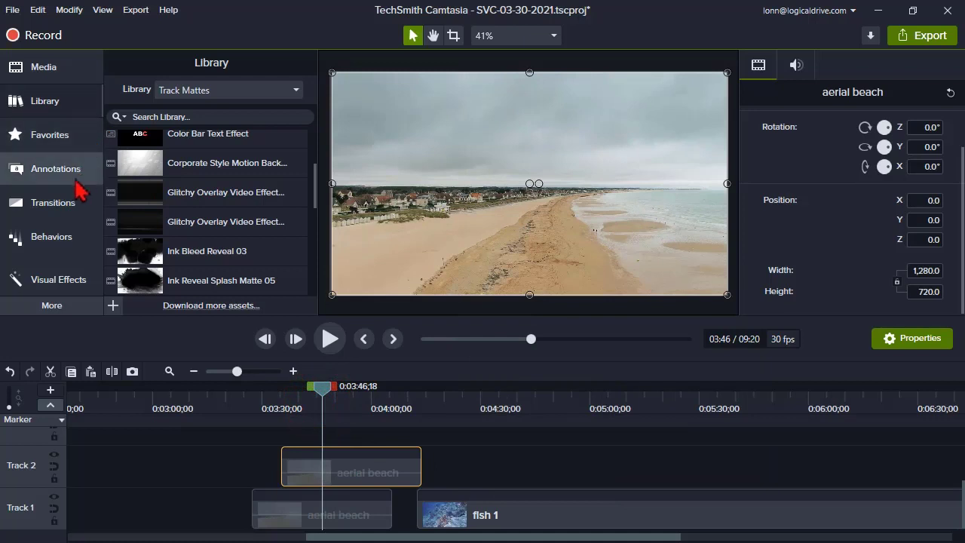
# - Drag the Color Adjustment effect from Visual Effects onto the Track 2 aerial beach copy
pyautogui.click(68, 294)
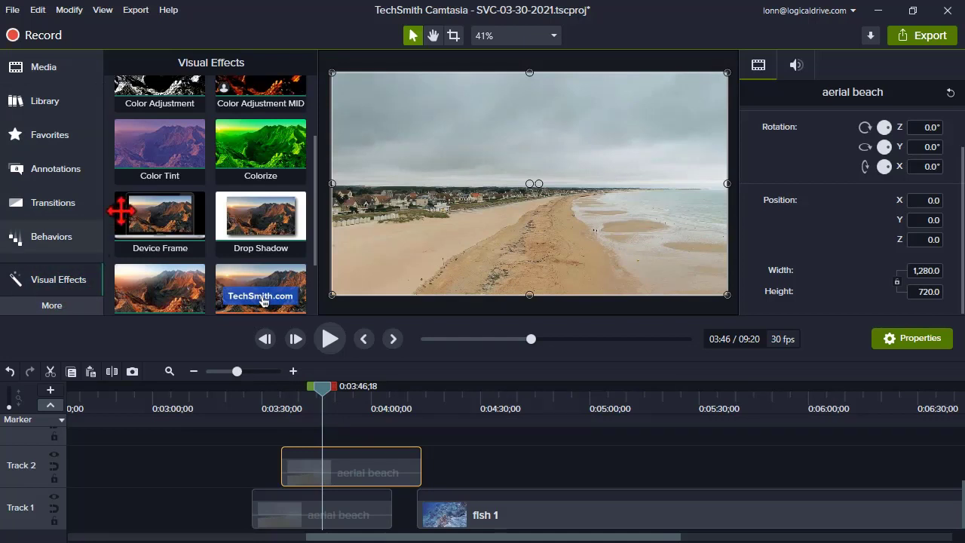
pyautogui.scroll(-1, 262, 300)
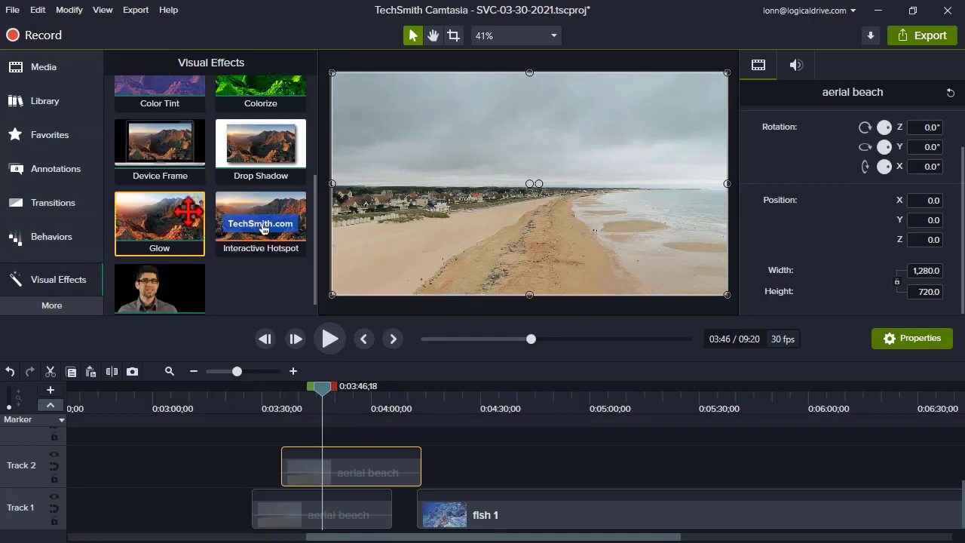
pyautogui.scroll(3, 185, 220)
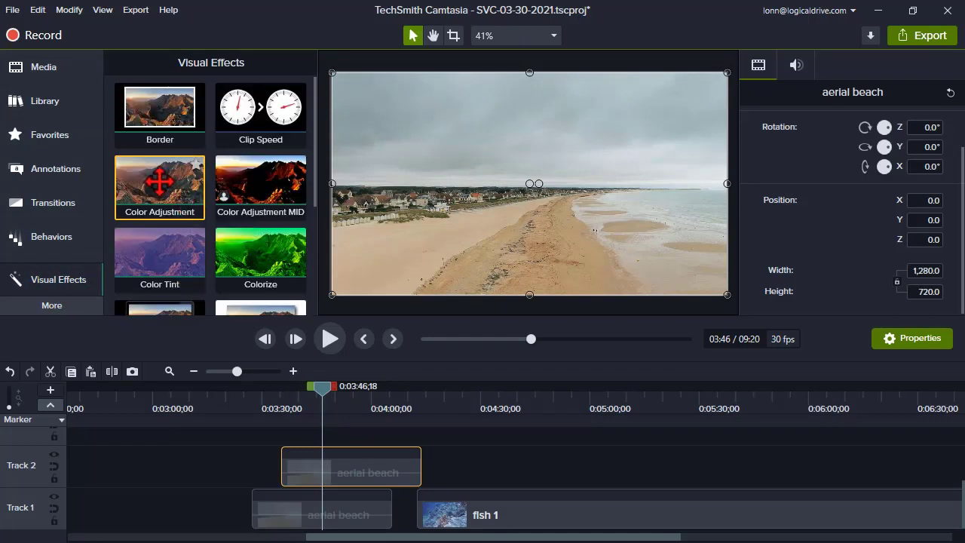
pyautogui.moveTo(169, 188); pyautogui.dragTo(369, 482)
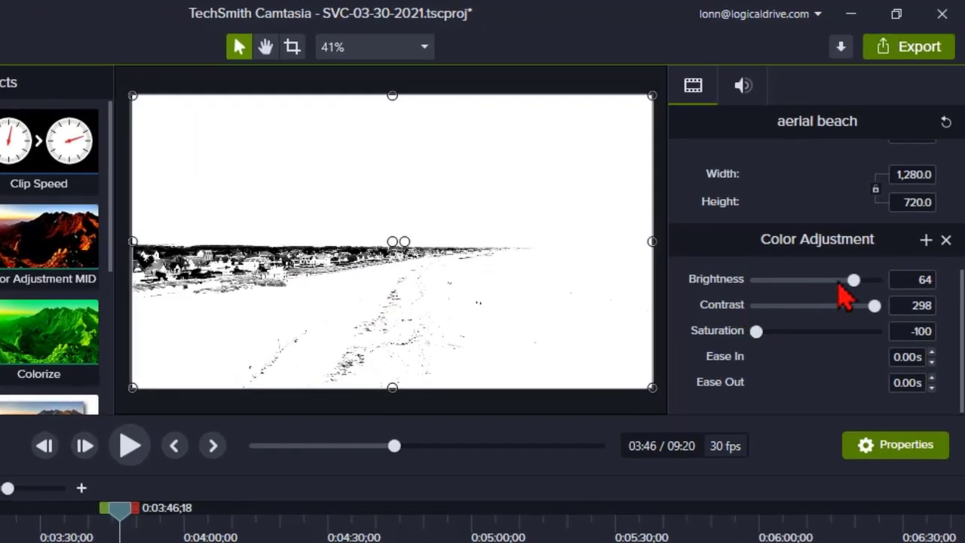
# - Drag the Color Adjustment sliders to brightness 2 and contrast 111, and raise saturation
pyautogui.moveTo(853, 282); pyautogui.dragTo(821, 291)
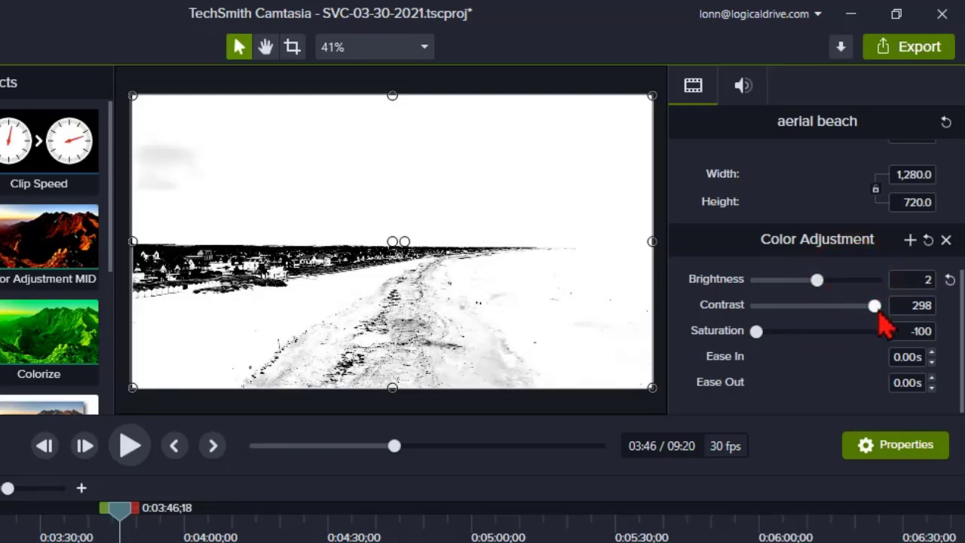
pyautogui.moveTo(877, 309); pyautogui.dragTo(822, 320)
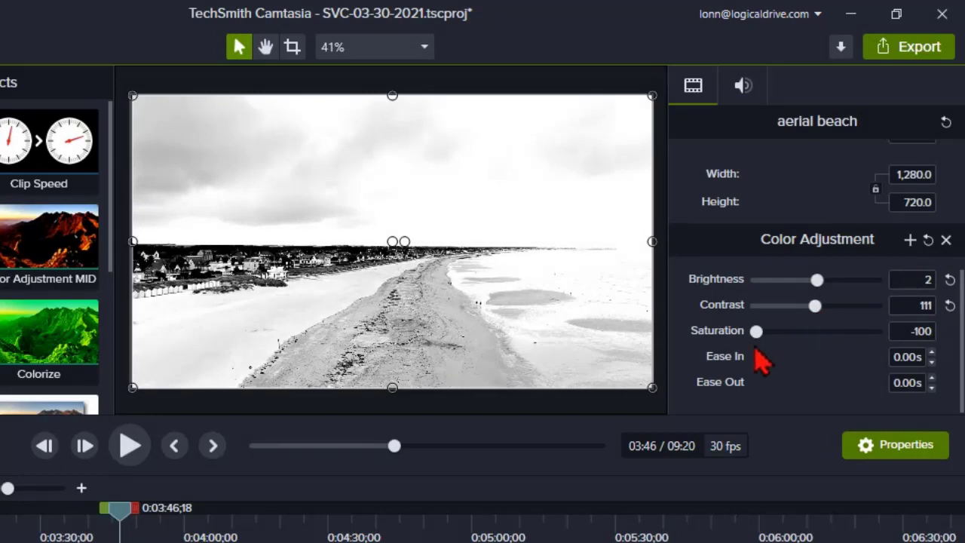
pyautogui.moveTo(757, 338); pyautogui.dragTo(830, 336)
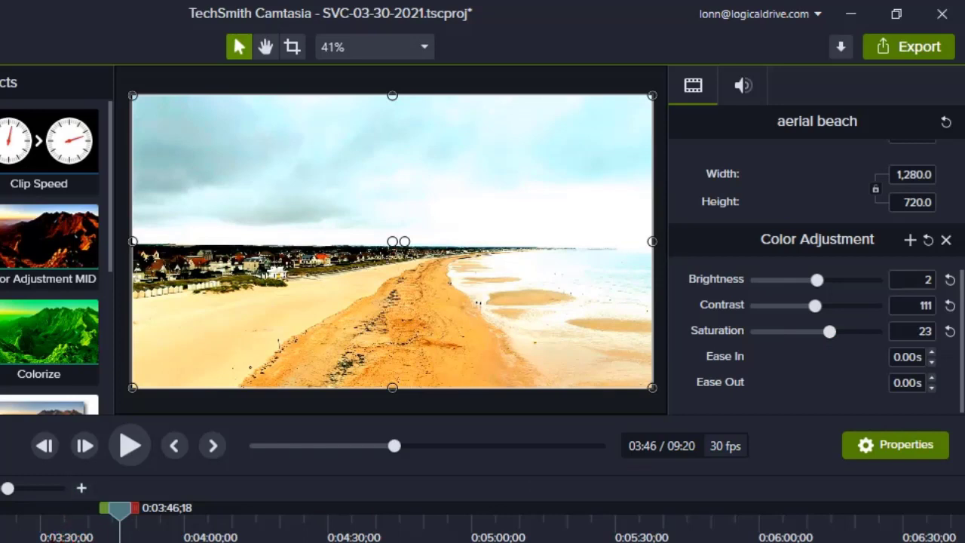
# - Review the clip between 03:32 and 03:42 with a taller preview, settling saturation at 100
pyautogui.moveTo(119, 509); pyautogui.dragTo(51, 510)
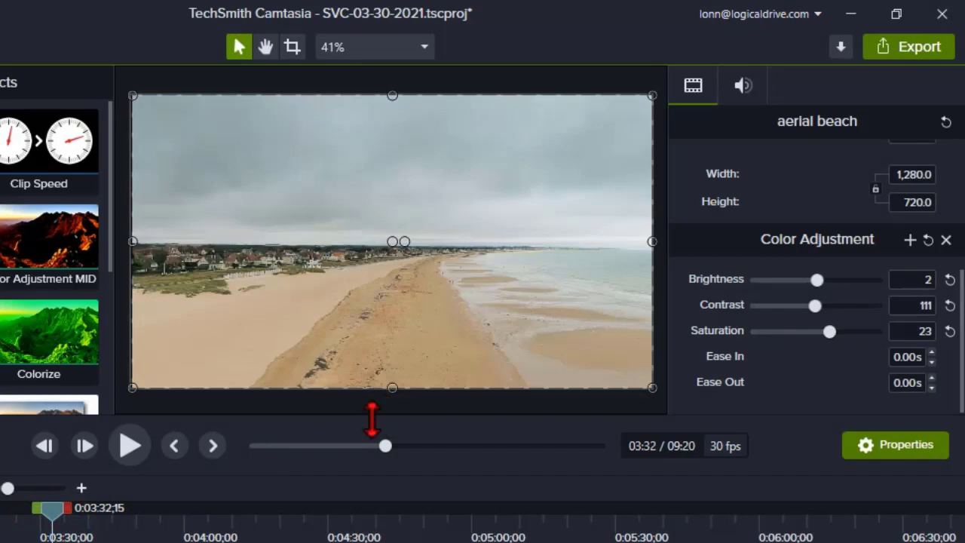
pyautogui.moveTo(373, 418); pyautogui.dragTo(372, 440)
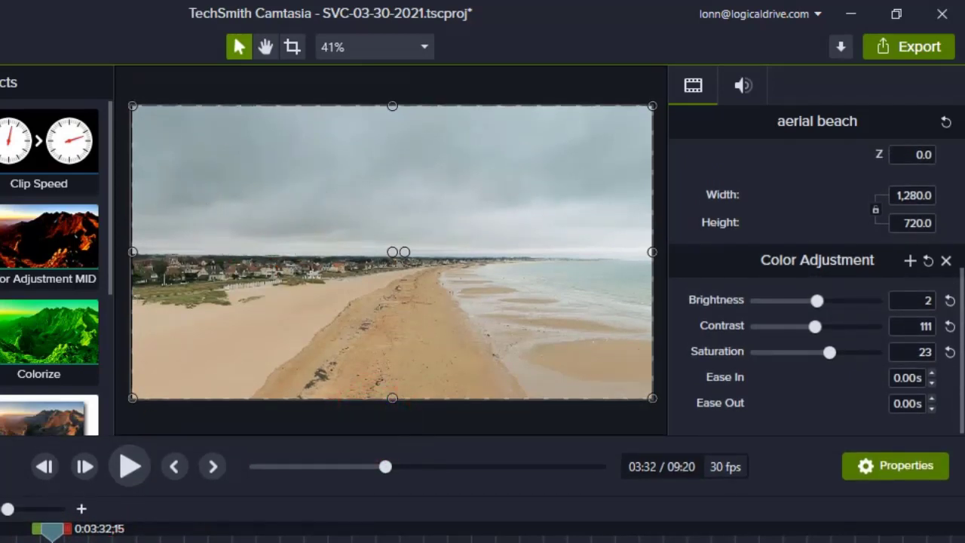
pyautogui.click(98, 528)
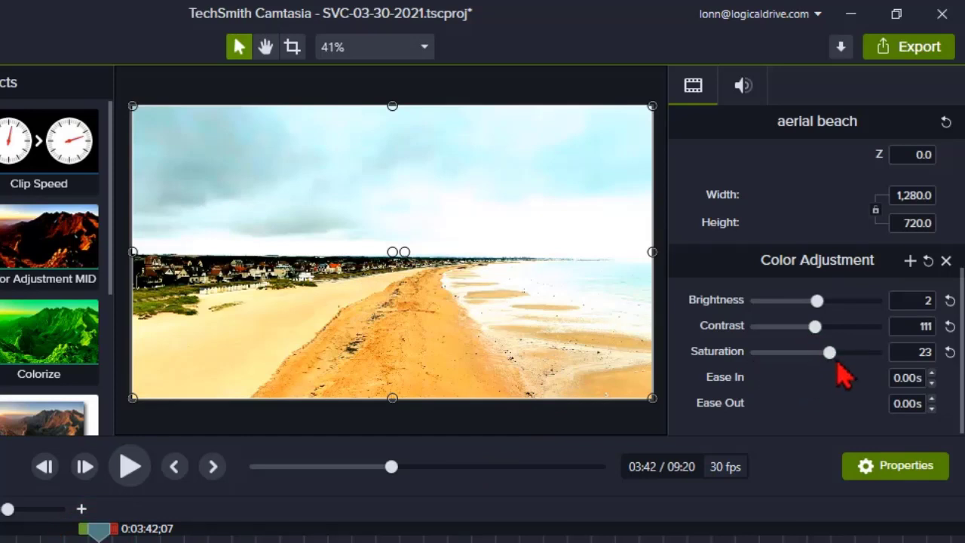
pyautogui.moveTo(832, 353); pyautogui.dragTo(891, 356)
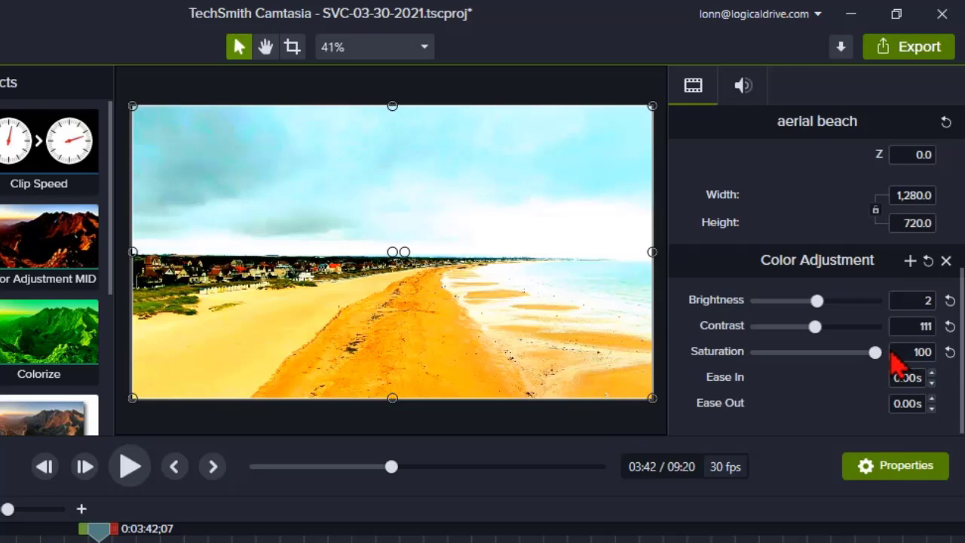
# - Drop the beach clip's saturation to about 2 and experiment with lower brightness values
pyautogui.moveTo(877, 352); pyautogui.dragTo(825, 369)
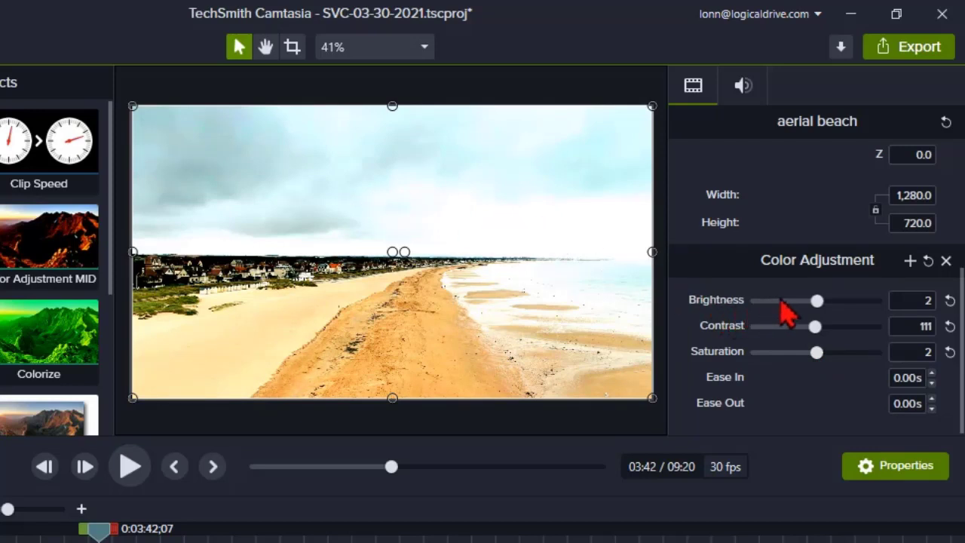
pyautogui.moveTo(818, 302); pyautogui.dragTo(816, 302)
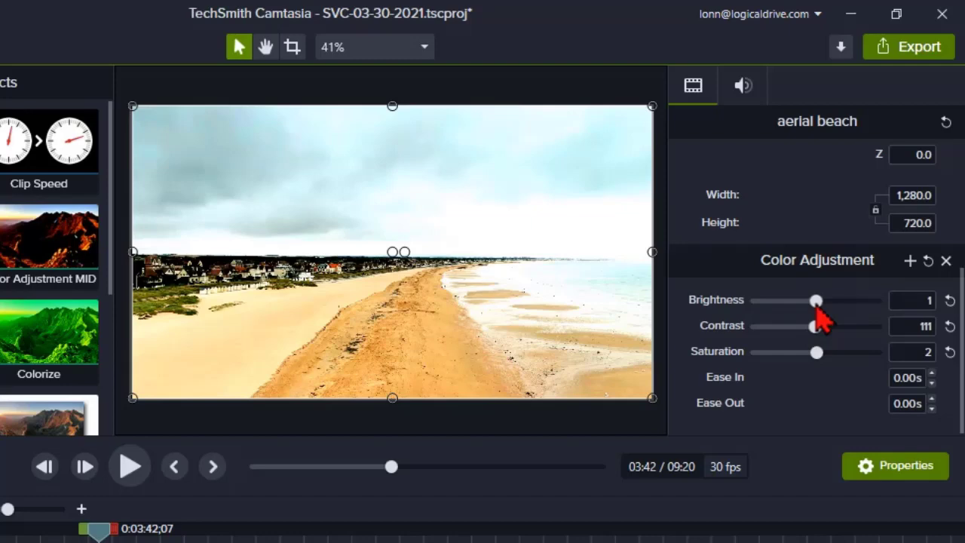
pyautogui.moveTo(817, 307); pyautogui.dragTo(796, 309)
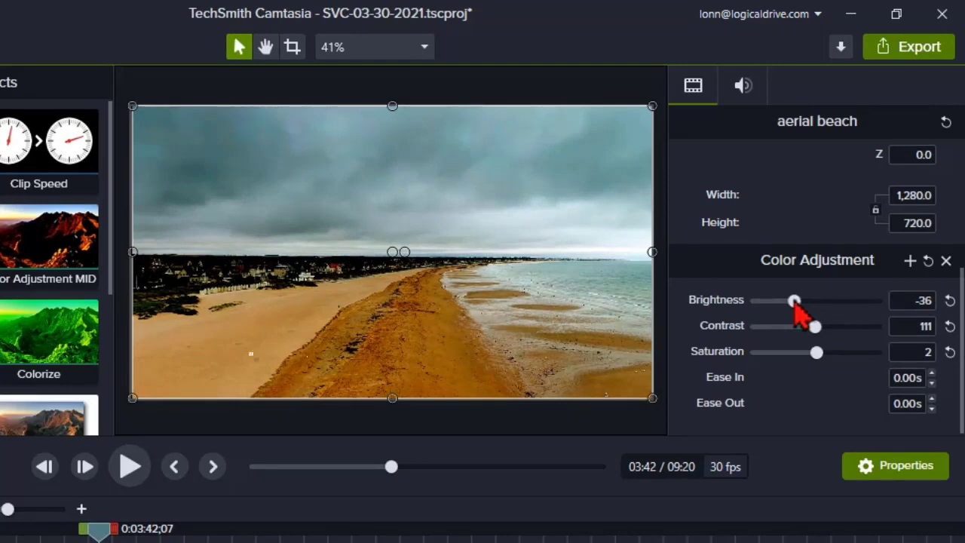
pyautogui.moveTo(796, 308); pyautogui.dragTo(809, 306)
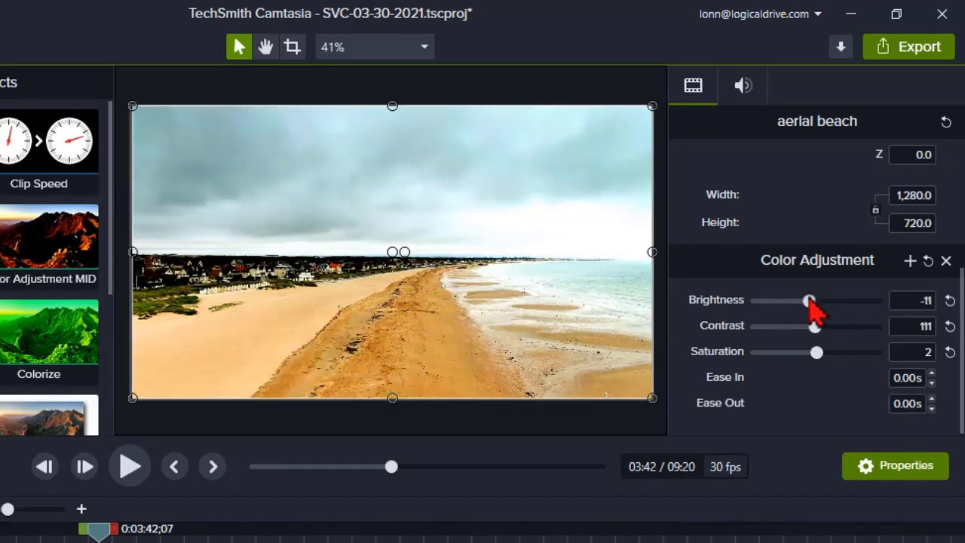
pyautogui.moveTo(810, 300); pyautogui.dragTo(818, 308)
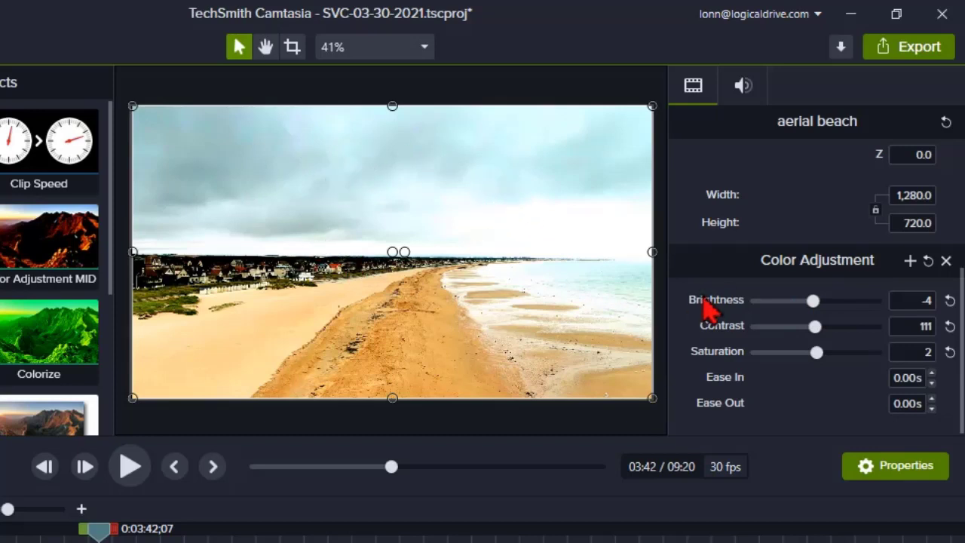
pyautogui.moveTo(813, 301)
pyautogui.mouseDown()
pyautogui.moveTo(821, 302)
pyautogui.moveTo(811, 302)
pyautogui.mouseUp()
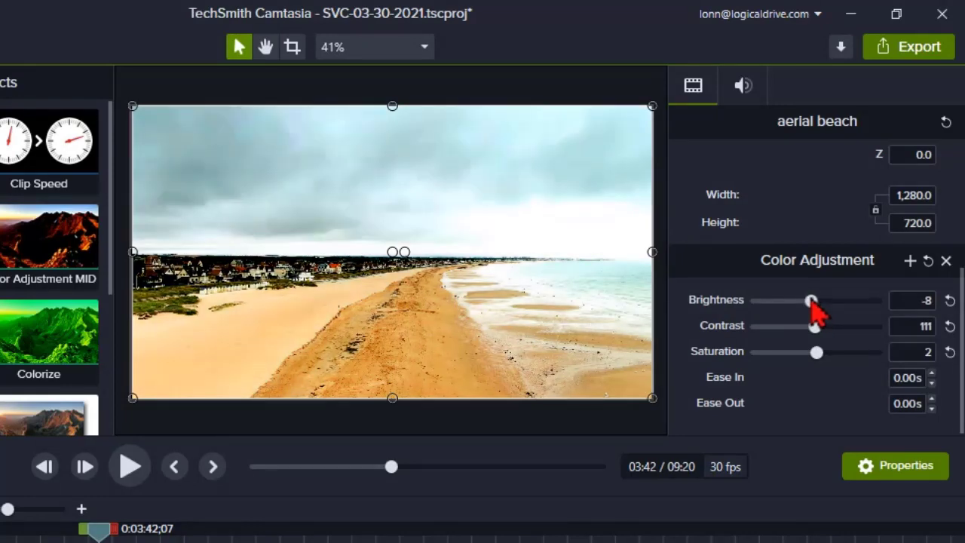
pyautogui.moveTo(812, 301)
pyautogui.mouseDown()
pyautogui.moveTo(830, 302)
pyautogui.moveTo(804, 306)
pyautogui.mouseUp()
pyautogui.moveTo(797, 299)
pyautogui.mouseDown()
pyautogui.moveTo(785, 300)
pyautogui.moveTo(805, 298)
pyautogui.mouseUp()
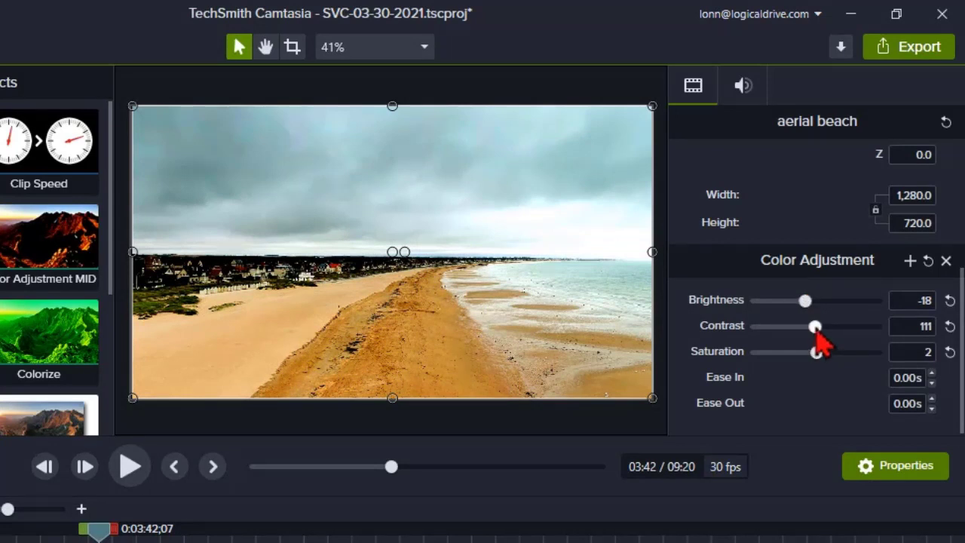
# - Lower contrast to 79, settle brightness at -16, and raise saturation to 25
pyautogui.click(816, 332)
pyautogui.moveTo(816, 332)
pyautogui.mouseDown()
pyautogui.moveTo(781, 329)
pyautogui.moveTo(817, 331)
pyautogui.moveTo(825, 343)
pyautogui.moveTo(835, 334)
pyautogui.moveTo(866, 340)
pyautogui.moveTo(778, 332)
pyautogui.moveTo(825, 336)
pyautogui.moveTo(804, 334)
pyautogui.moveTo(818, 340)
pyautogui.moveTo(810, 337)
pyautogui.mouseUp()
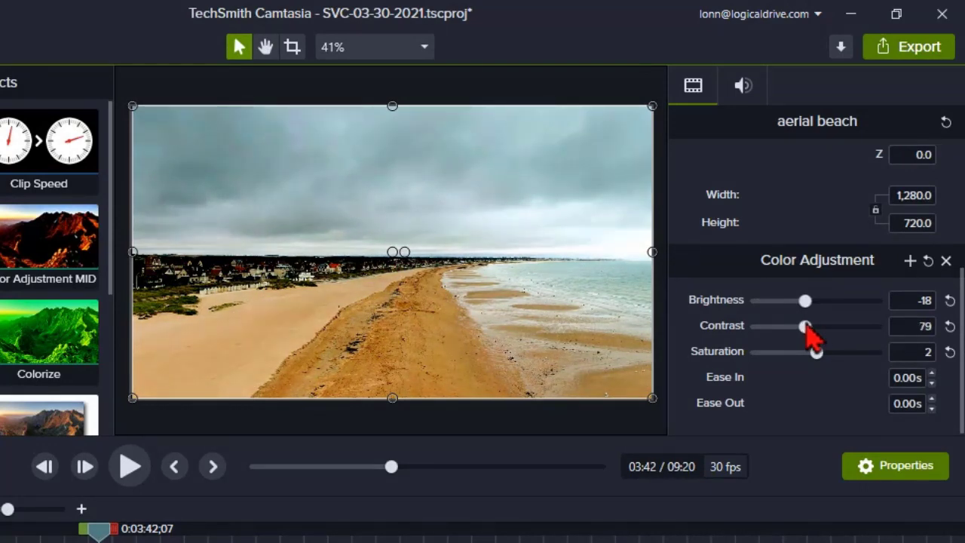
pyautogui.moveTo(804, 300)
pyautogui.mouseDown()
pyautogui.moveTo(820, 301)
pyautogui.moveTo(791, 301)
pyautogui.moveTo(806, 301)
pyautogui.mouseUp()
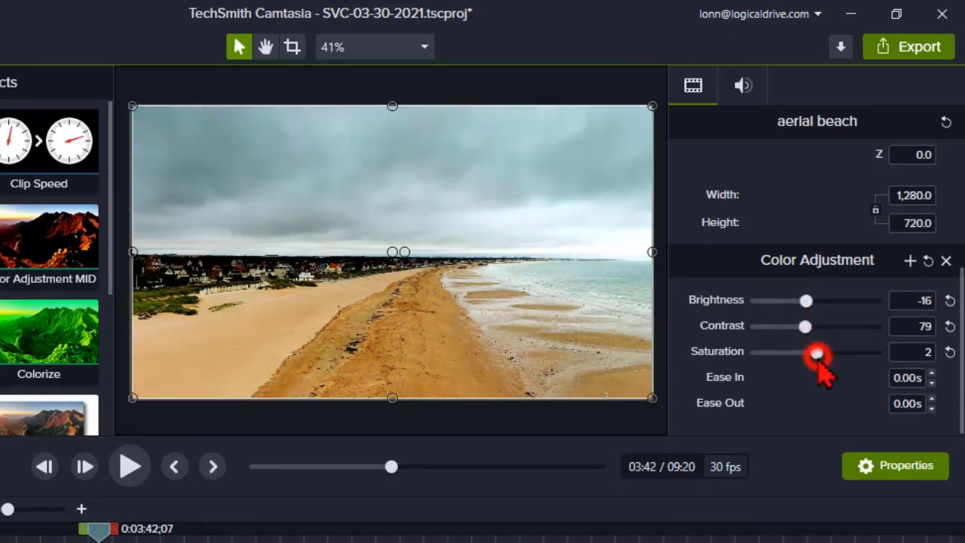
pyautogui.moveTo(819, 359); pyautogui.dragTo(834, 359)
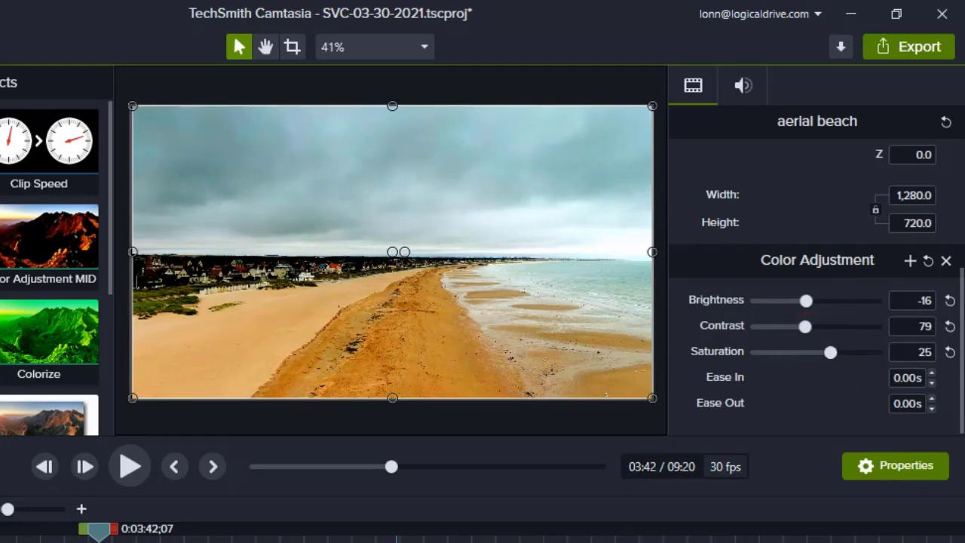
# - Preview the correction, then shrink one beach clip to quarter size on the right half
pyautogui.click(129, 467)
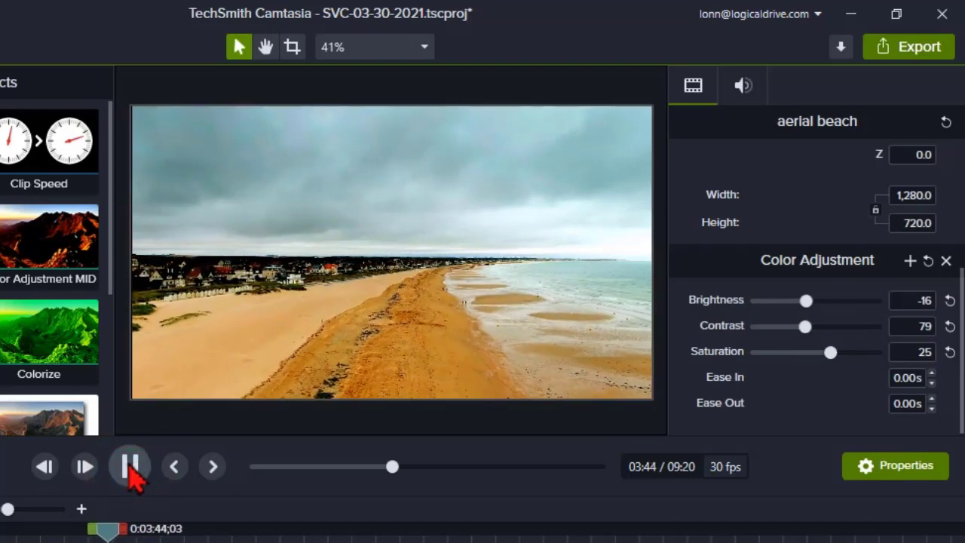
pyautogui.click(130, 467)
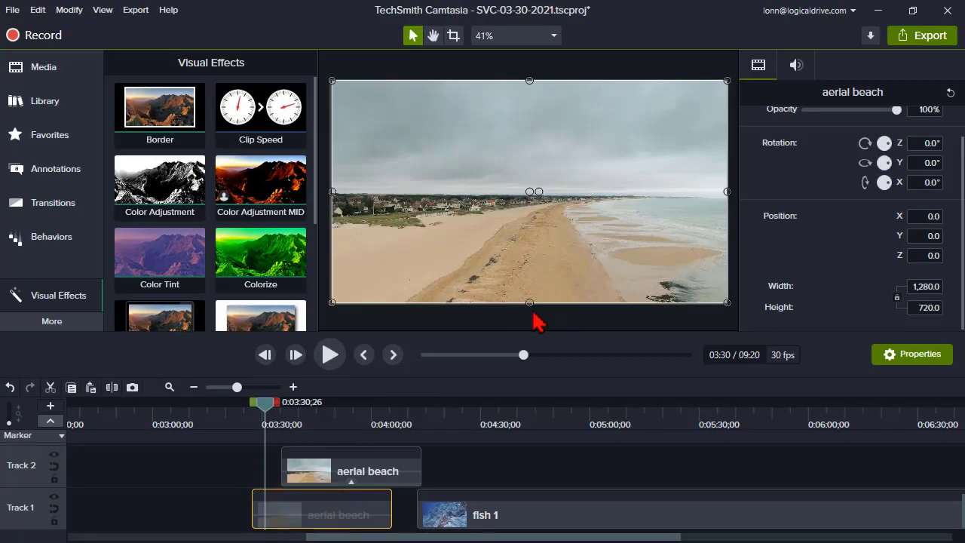
pyautogui.moveTo(334, 300); pyautogui.dragTo(529, 190)
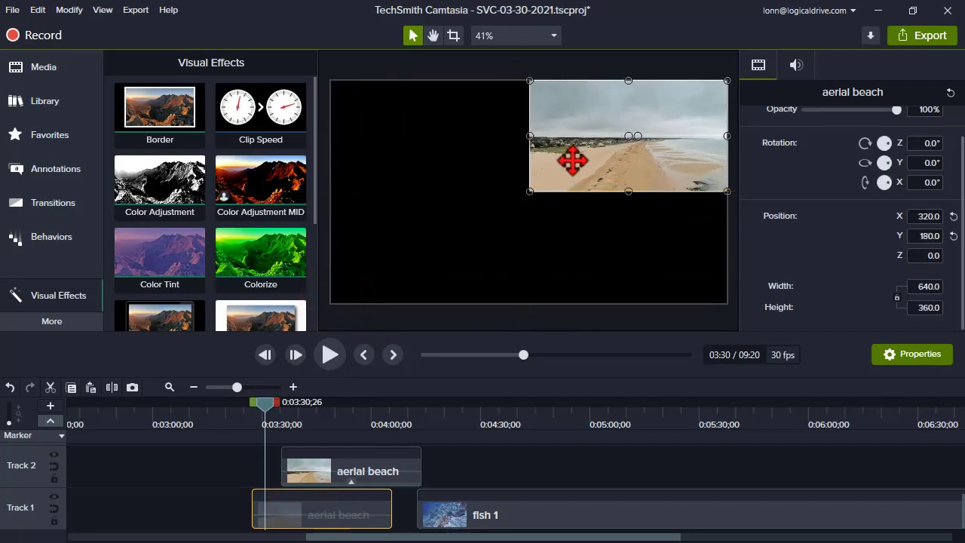
pyautogui.moveTo(571, 157); pyautogui.dragTo(574, 213)
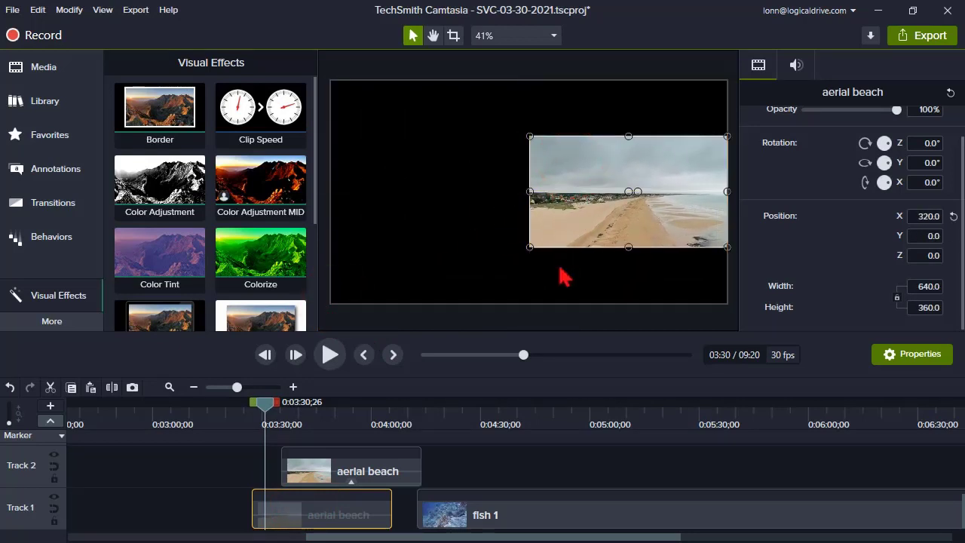
# - Resize the colour-corrected aerial beach clip down to 640x360 on the canvas
pyautogui.click(327, 423)
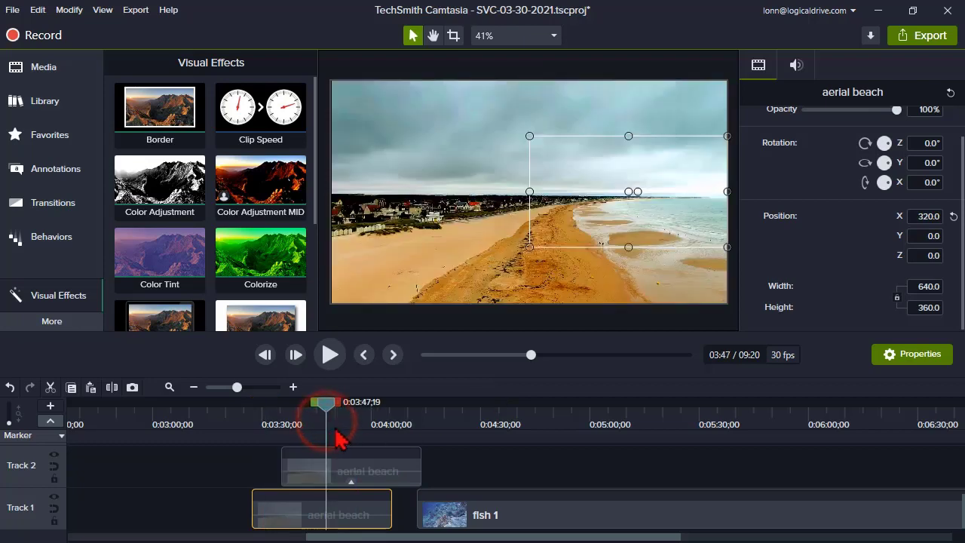
pyautogui.click(602, 283)
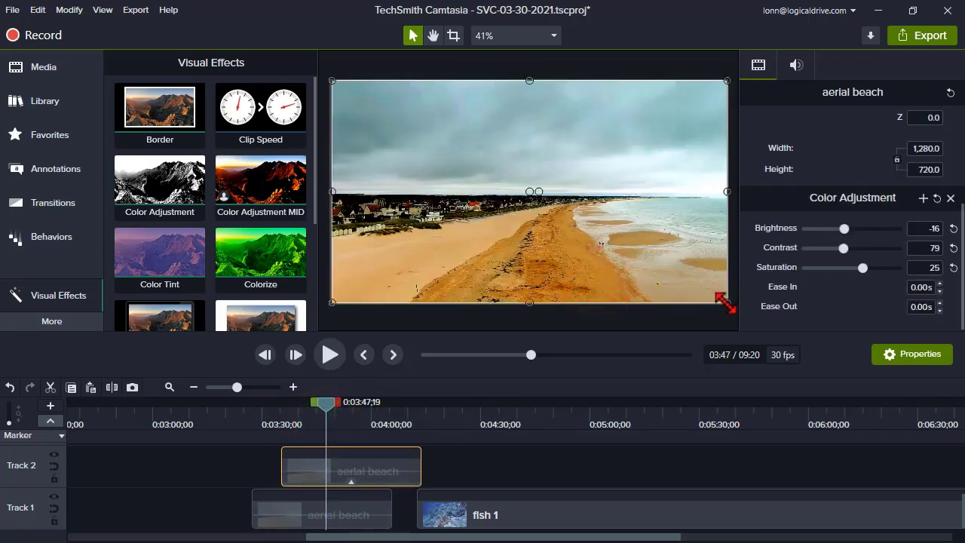
pyautogui.moveTo(726, 303); pyautogui.dragTo(629, 246)
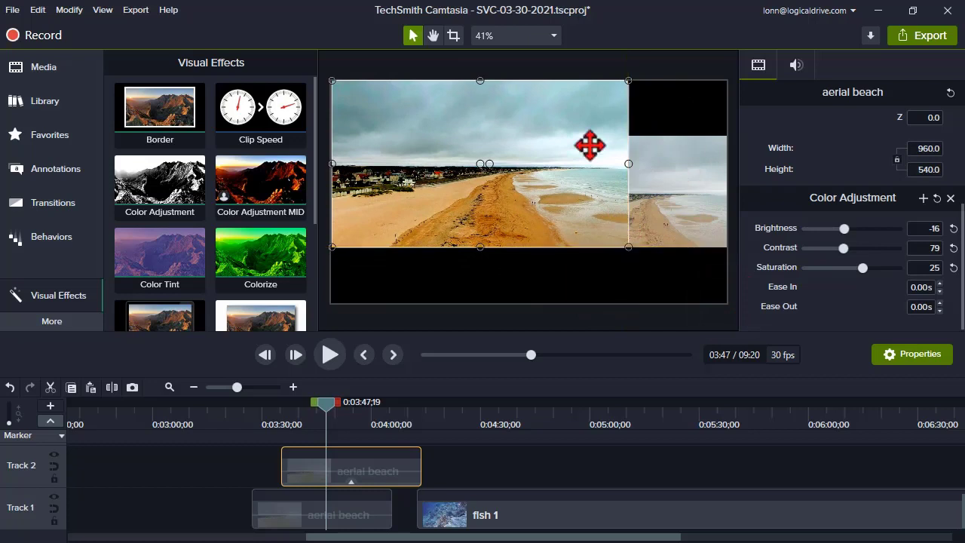
pyautogui.moveTo(628, 79); pyautogui.dragTo(530, 137)
# - Align the corrected copy with the original at 03:30 on the timeline and enlarge the preview
pyautogui.moveTo(408, 471); pyautogui.dragTo(379, 489)
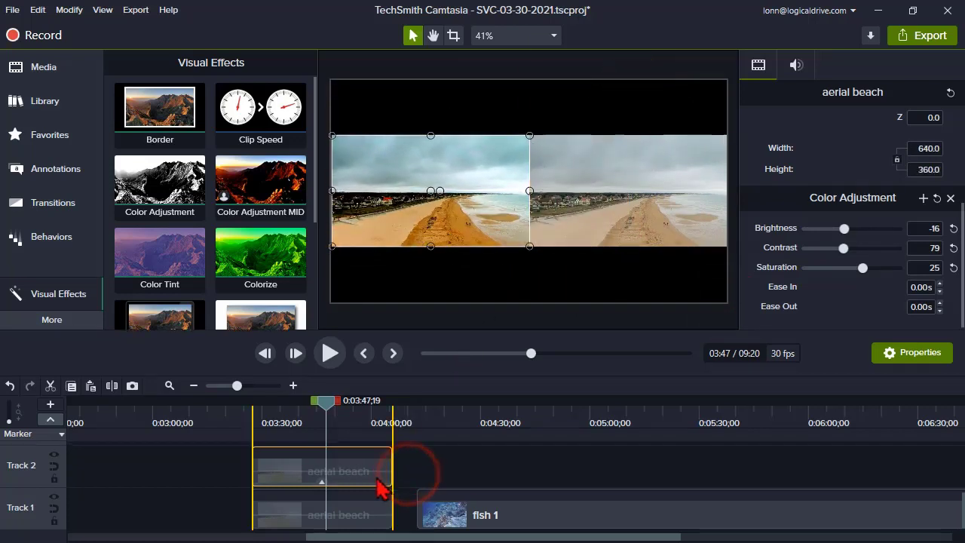
pyautogui.click(264, 420)
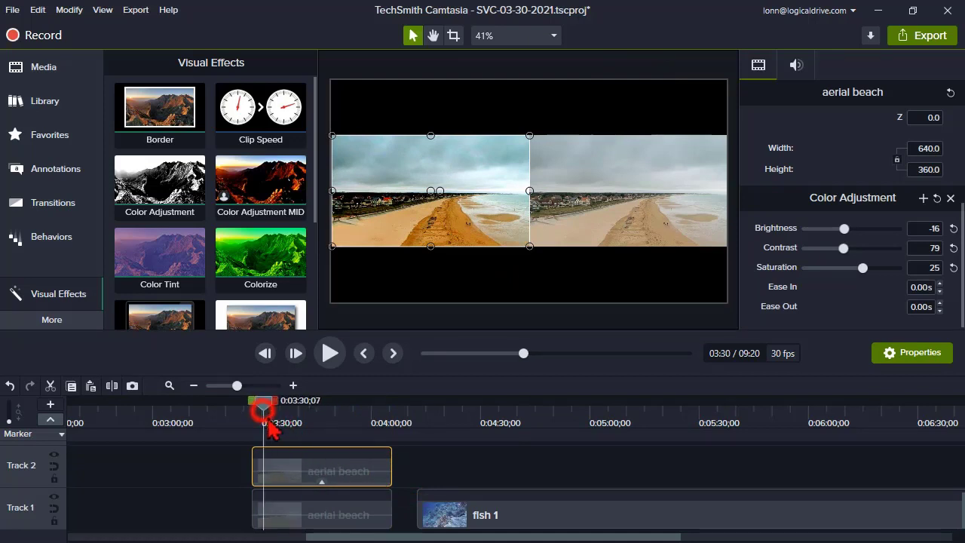
pyautogui.click(149, 504)
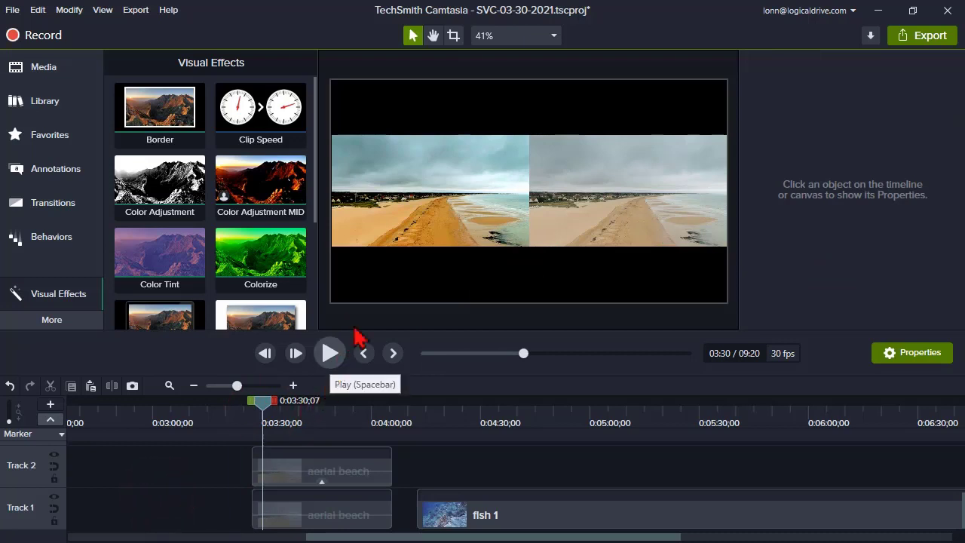
pyautogui.moveTo(356, 334); pyautogui.dragTo(356, 348)
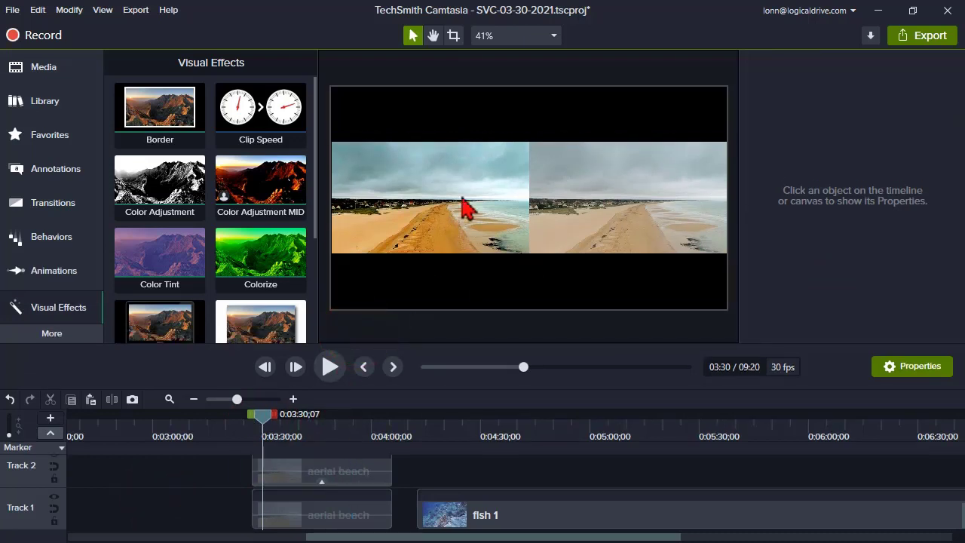
# - Change the canvas zoom, select the fish 1 clip, and play it, pausing at 04:27
pyautogui.click(554, 35)
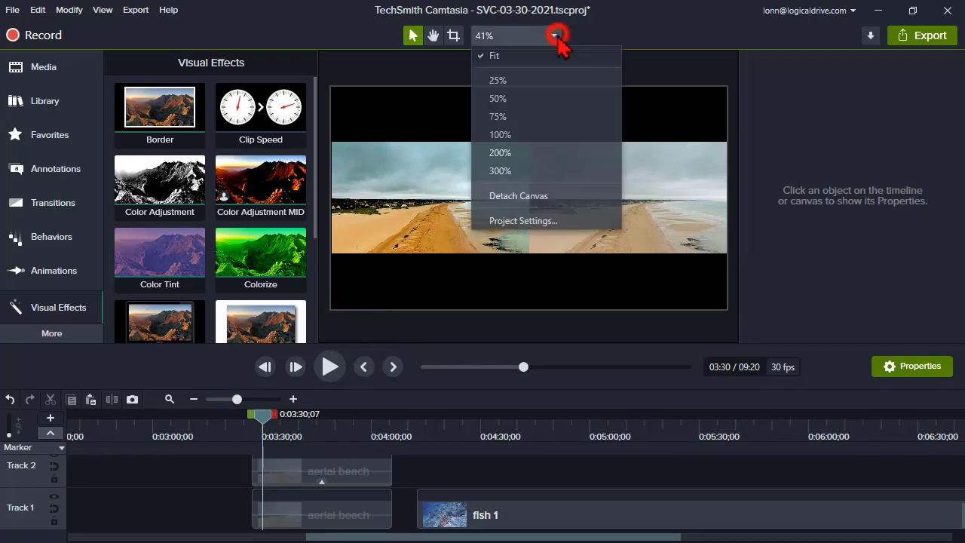
pyautogui.click(515, 199)
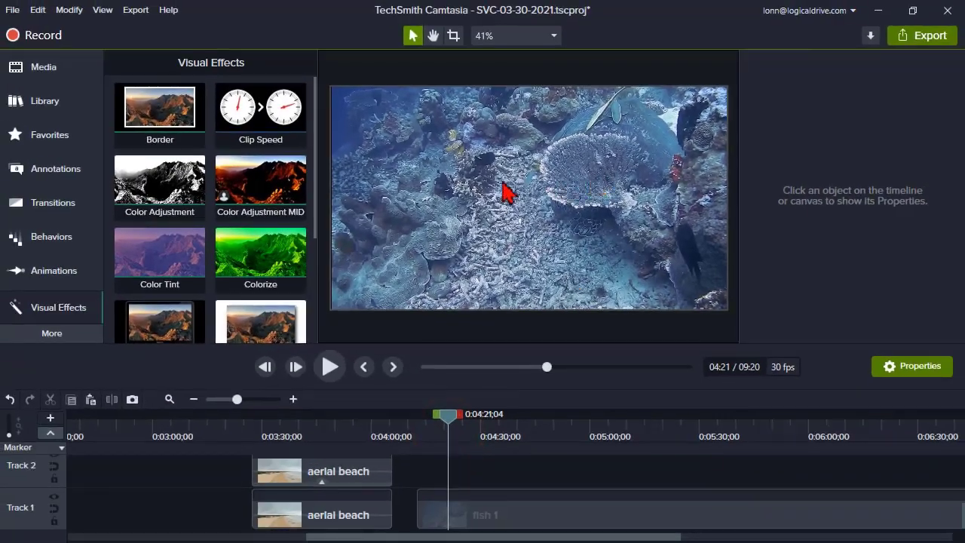
pyautogui.click(506, 275)
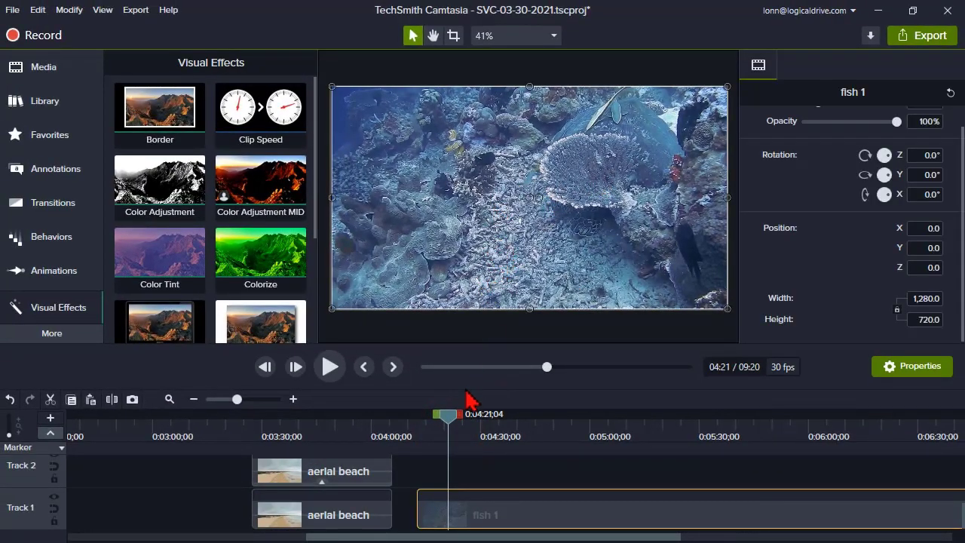
pyautogui.click(332, 371)
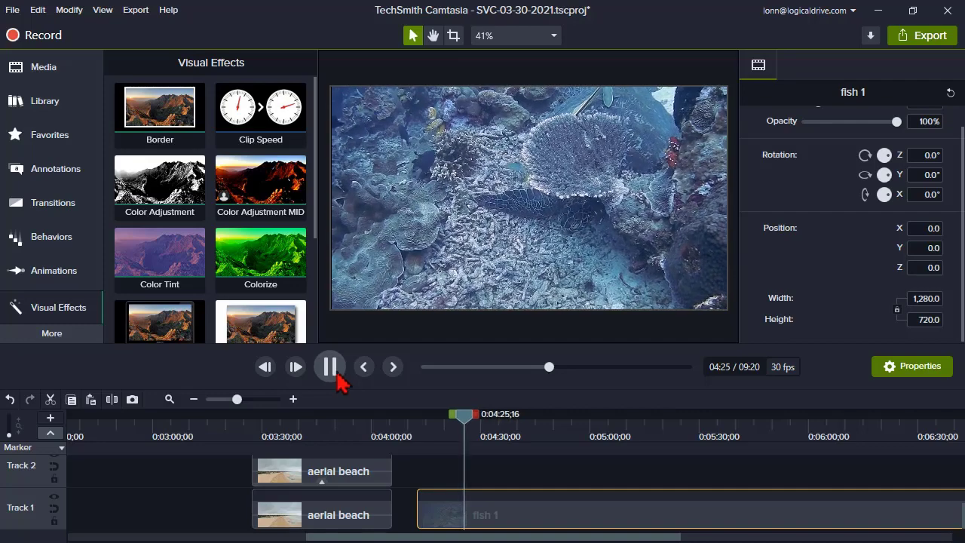
pyautogui.click(331, 369)
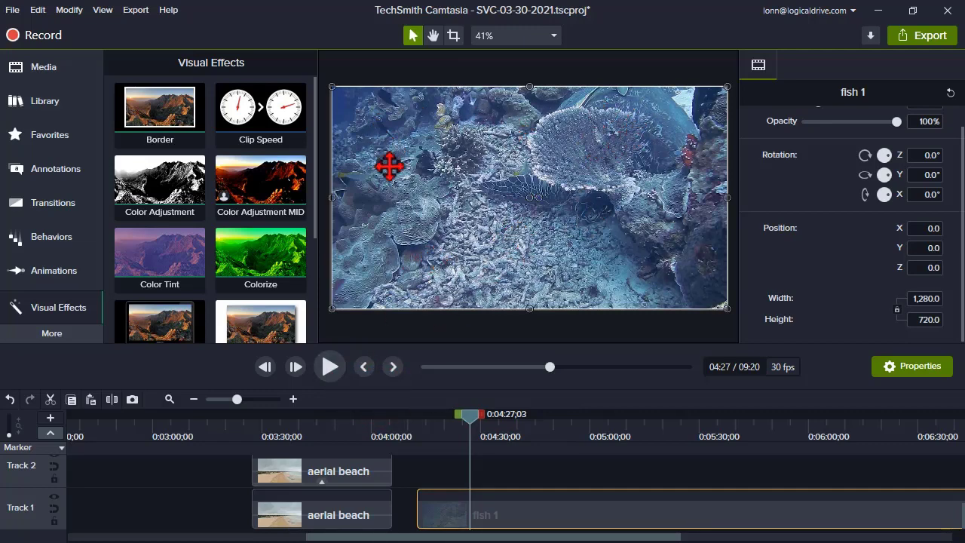
# - Add a Color Adjustment effect to the fish 1 clip from the canvas context menu
pyautogui.rightClick(426, 233)
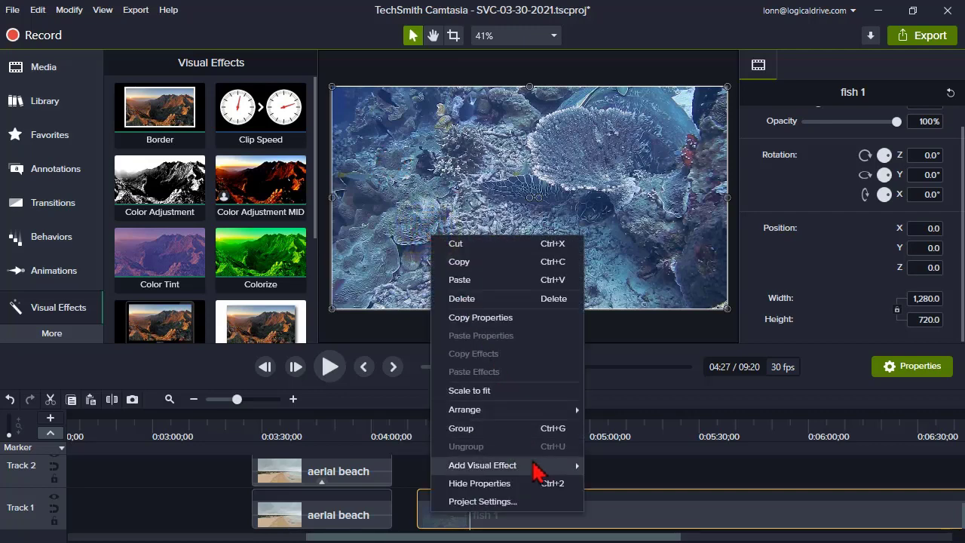
pyautogui.moveTo(534, 466)
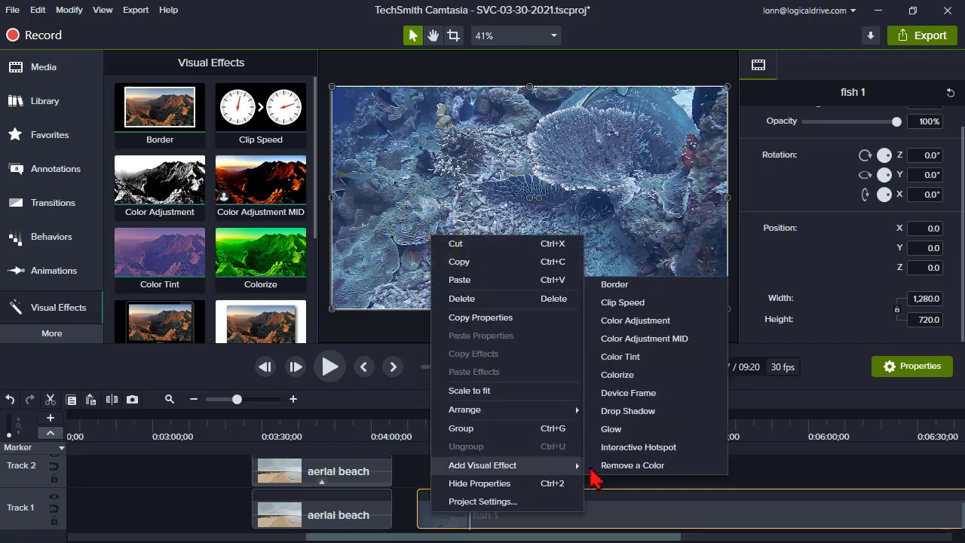
pyautogui.click(670, 322)
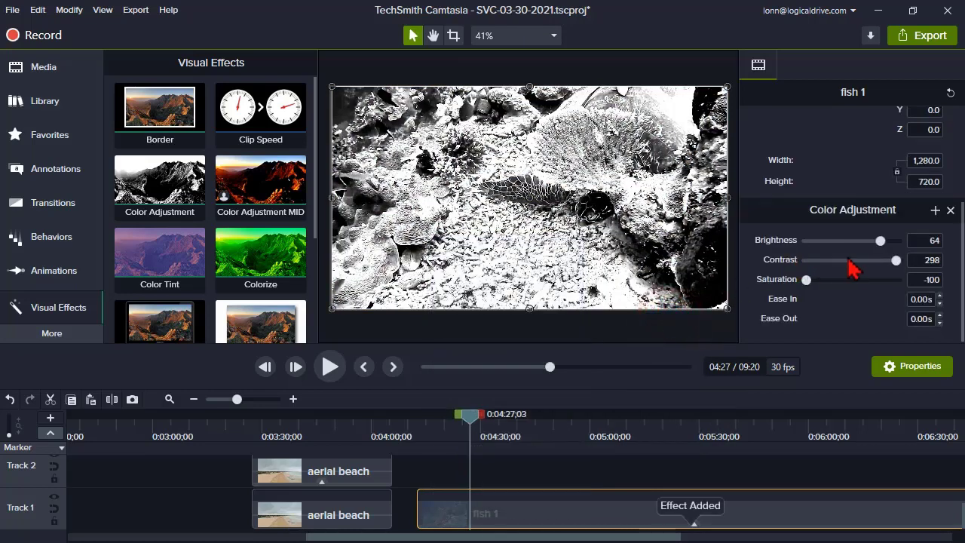
pyautogui.click(882, 246)
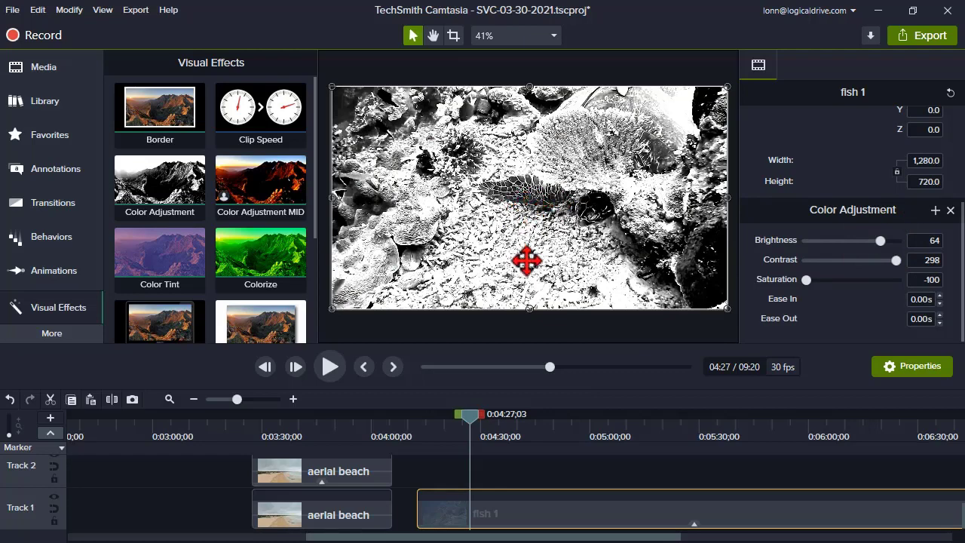
# - Enter 0 for brightness and contrast, then darken the fish clip slightly
pyautogui.click(935, 240)
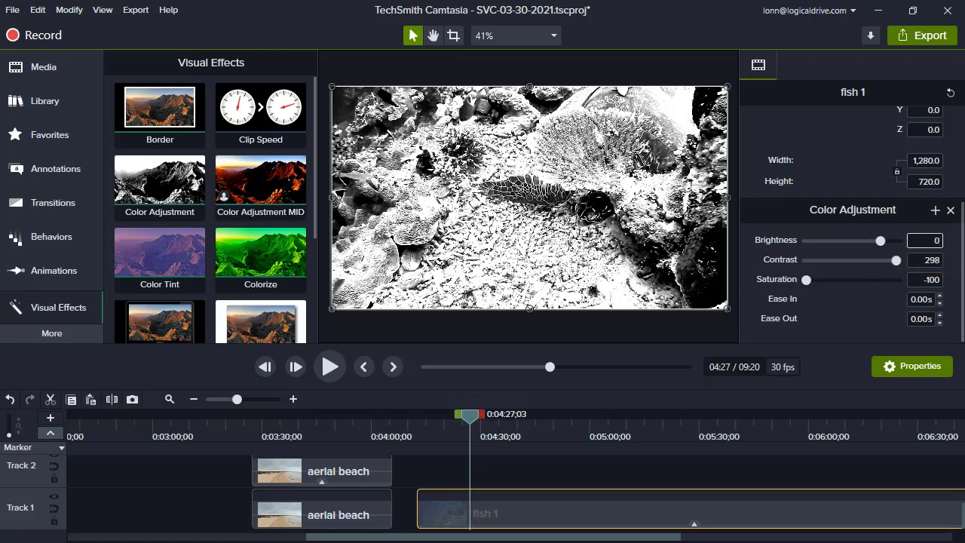
pyautogui.click(932, 260)
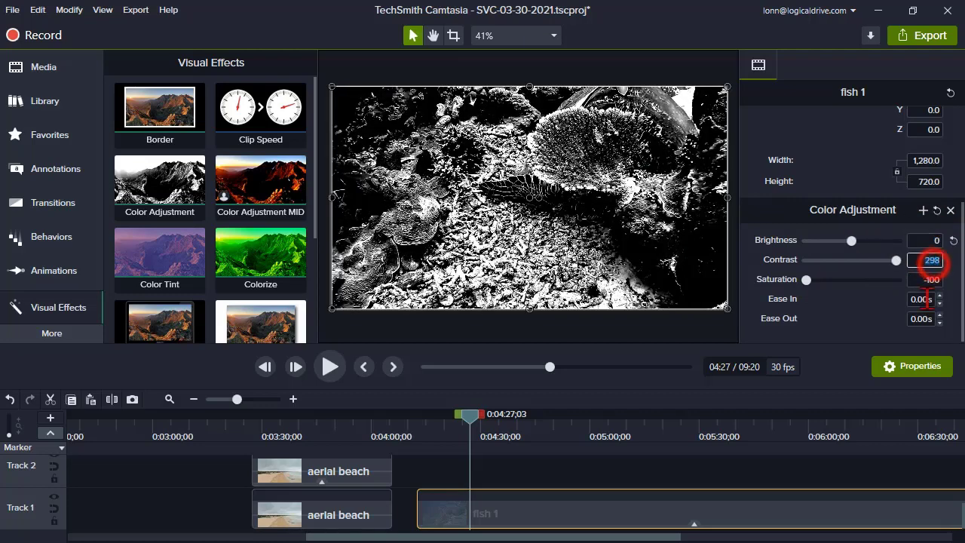
pyautogui.write('0')
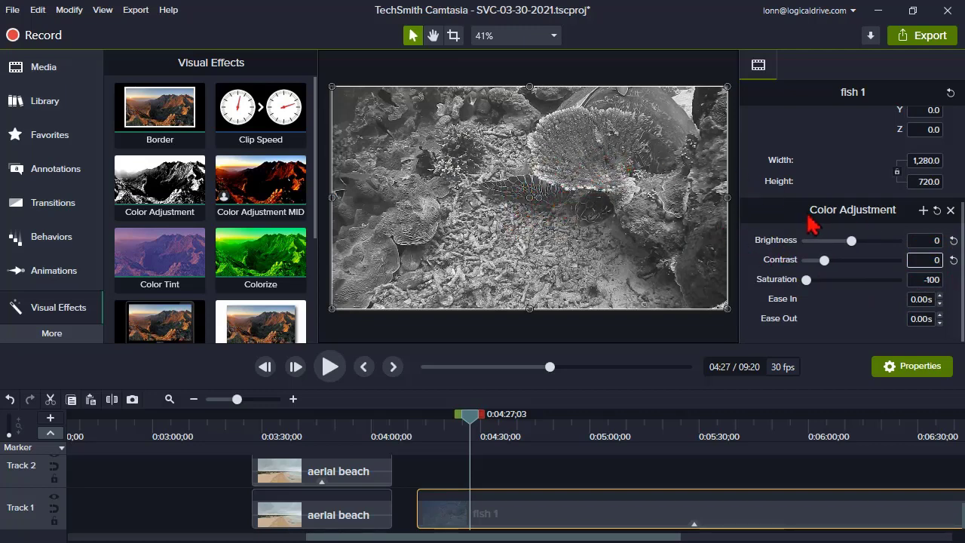
pyautogui.moveTo(851, 241); pyautogui.dragTo(849, 241)
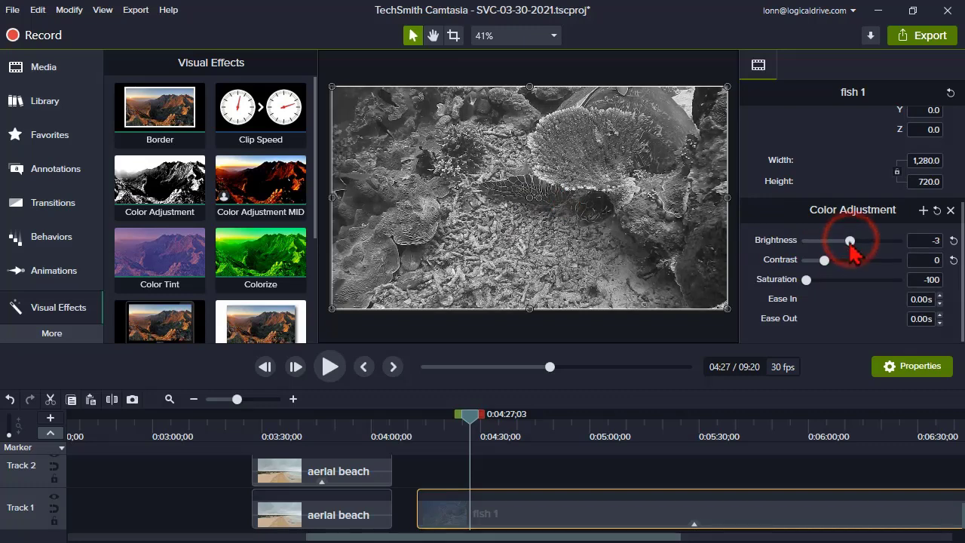
pyautogui.scroll(10, 953, 240)
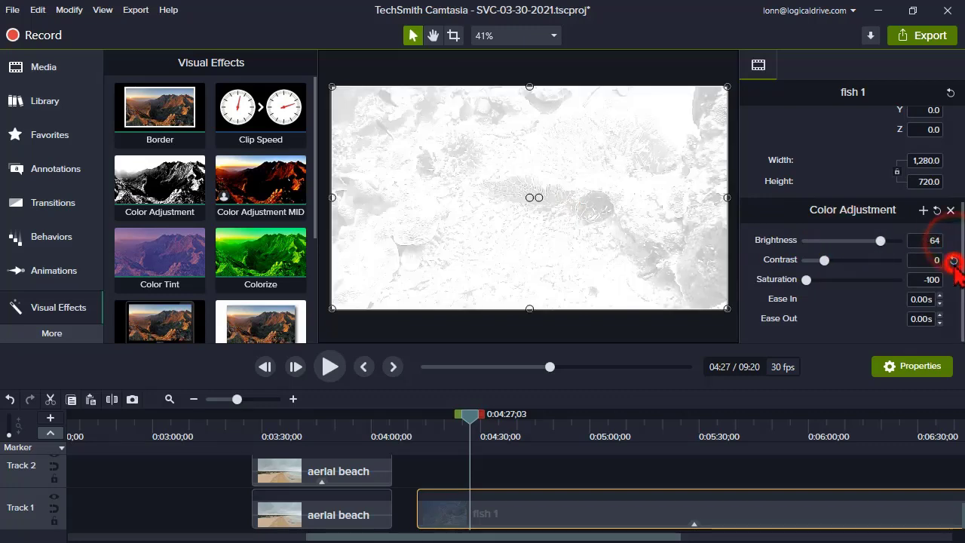
pyautogui.scroll(15, 951, 259)
# - Set fish 1 to brightness -3, saturation 58, contrast 107, then play it to review
pyautogui.moveTo(882, 243); pyautogui.dragTo(821, 286)
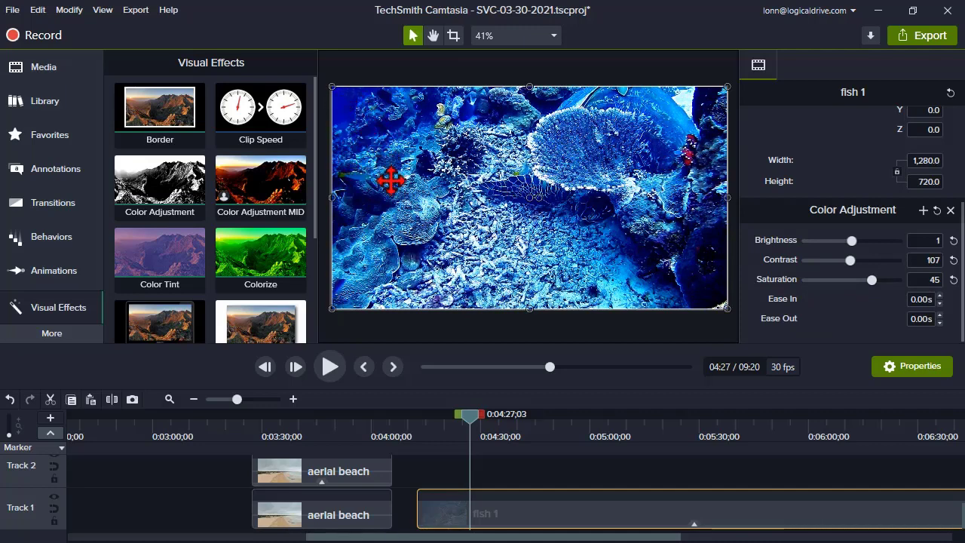
pyautogui.click(869, 284)
pyautogui.moveTo(869, 285); pyautogui.dragTo(911, 281)
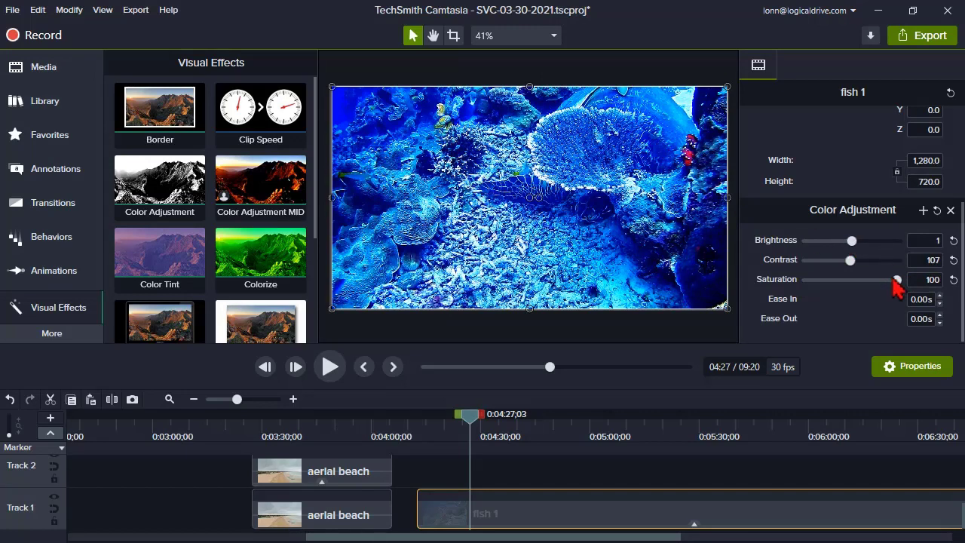
pyautogui.moveTo(897, 280); pyautogui.dragTo(839, 260)
pyautogui.moveTo(833, 266); pyautogui.dragTo(850, 243)
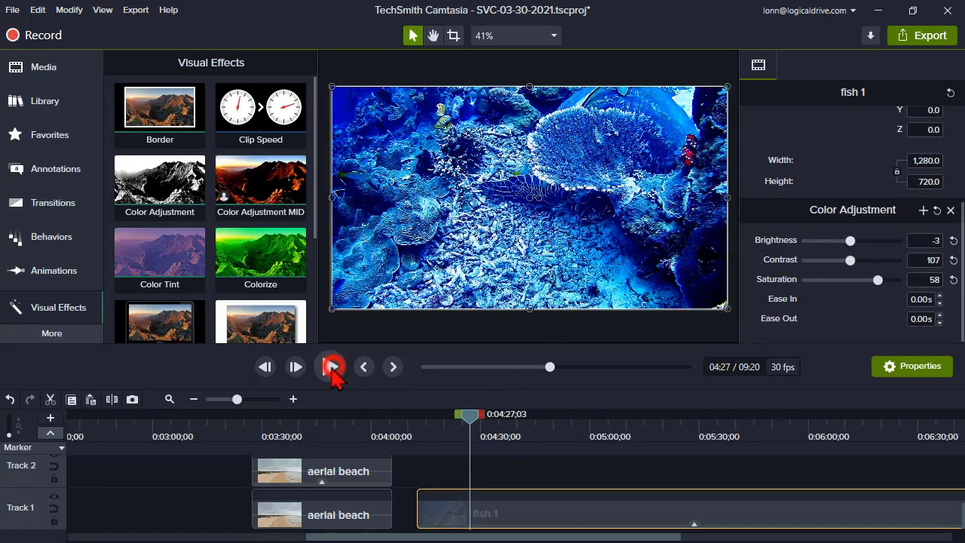
pyautogui.click(330, 366)
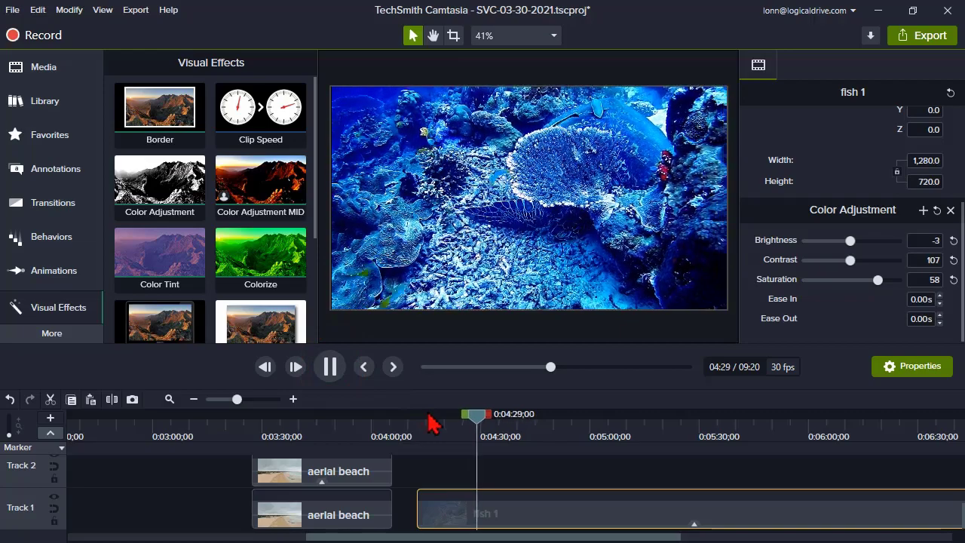